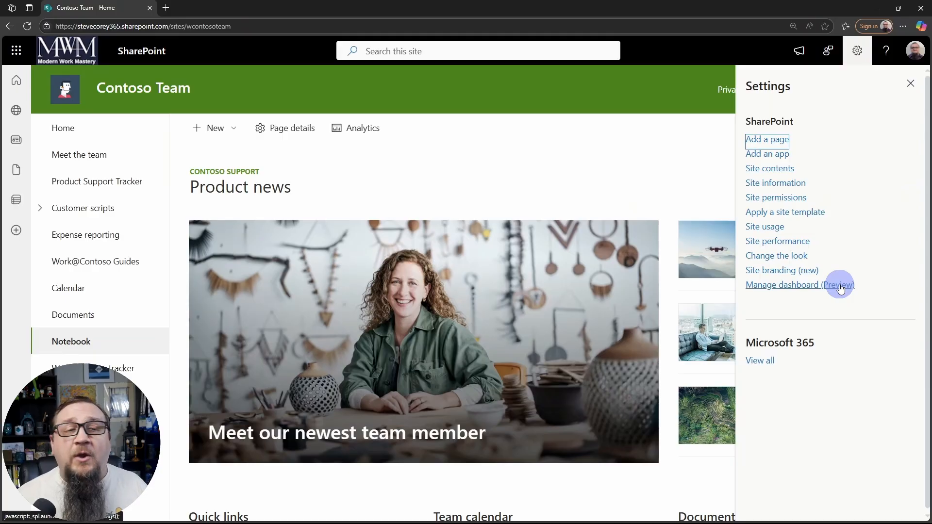
# Step: Create a dashboard for the Contoso Team site from its site settings and advance past the introductory tip
pyautogui.click(840, 289)
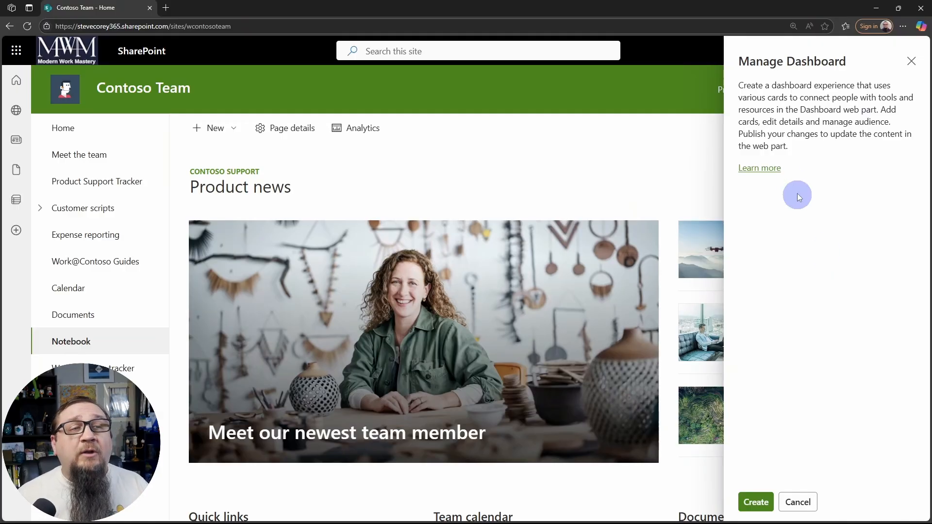
pyautogui.click(753, 504)
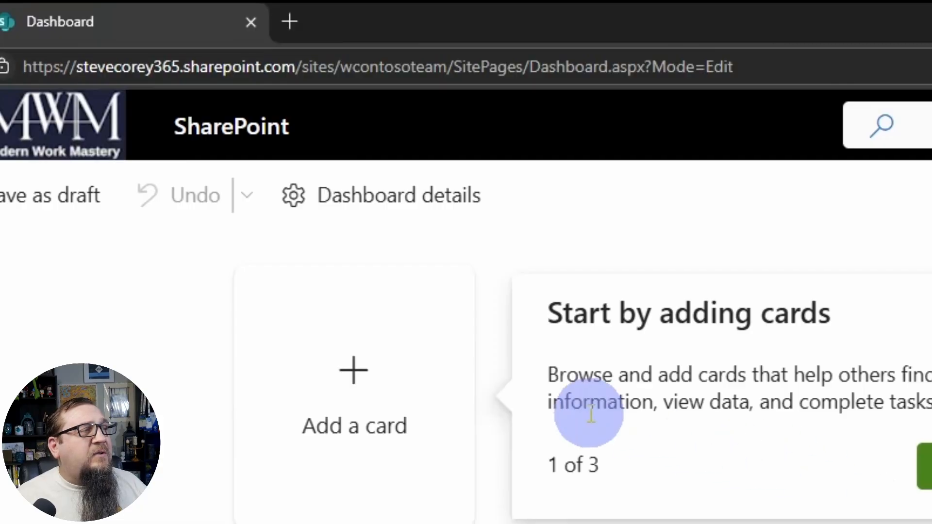
pyautogui.moveTo(484, 65); pyautogui.dragTo(601, 103)
pyautogui.click(923, 510)
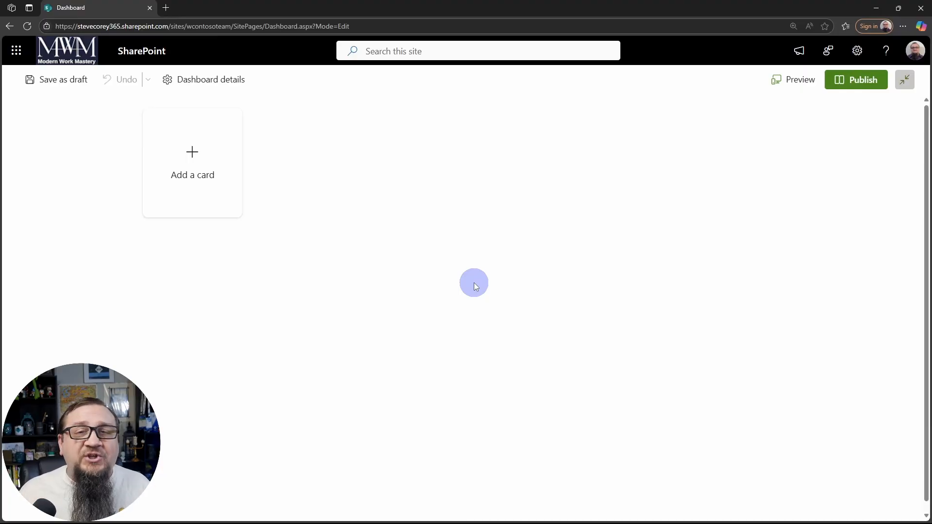
# Step: Add an Events card to the empty dashboard
pyautogui.click(208, 171)
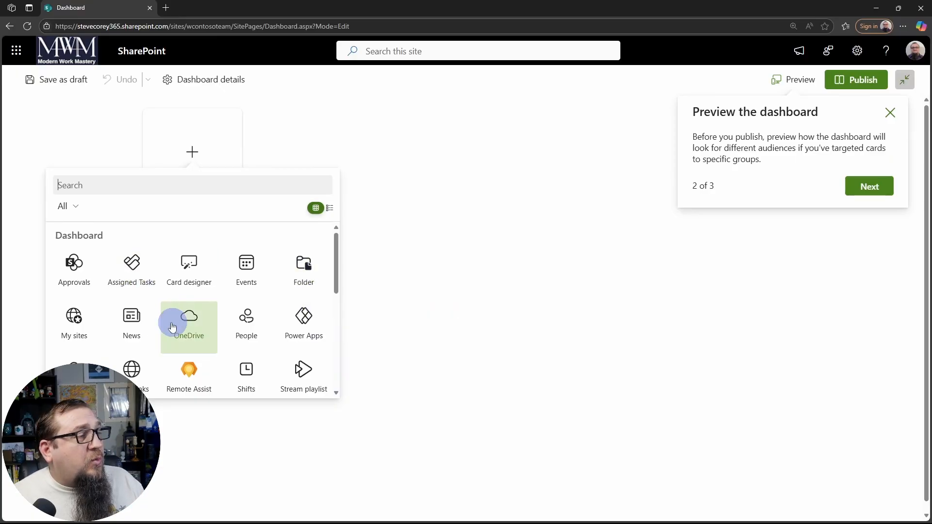
pyautogui.click(247, 275)
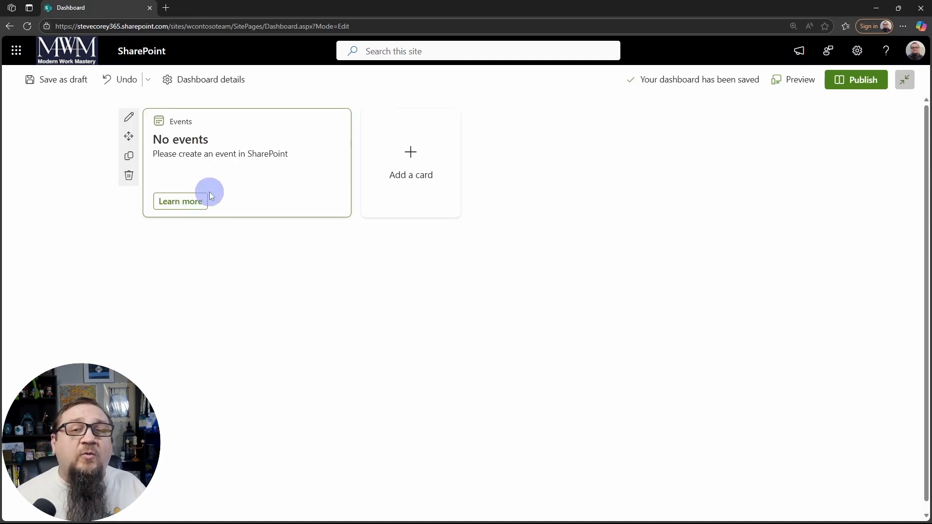
pyautogui.click(411, 165)
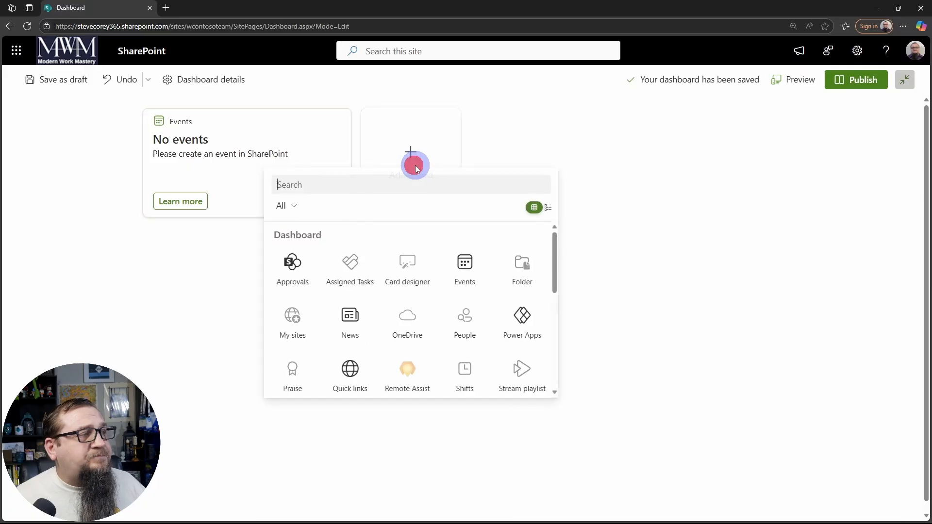
pyautogui.click(257, 145)
# Step: Change the Events card's title to "Our Events"
pyautogui.click(128, 117)
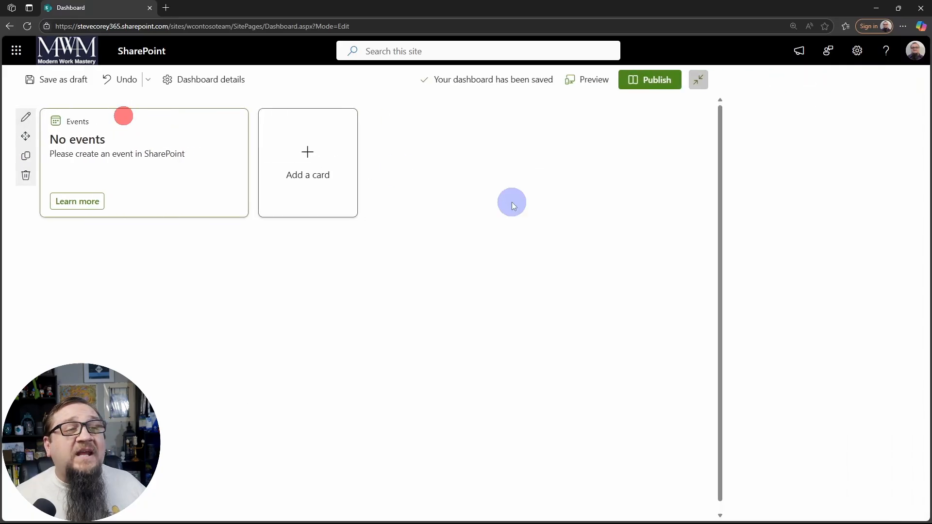
pyautogui.click(806, 200)
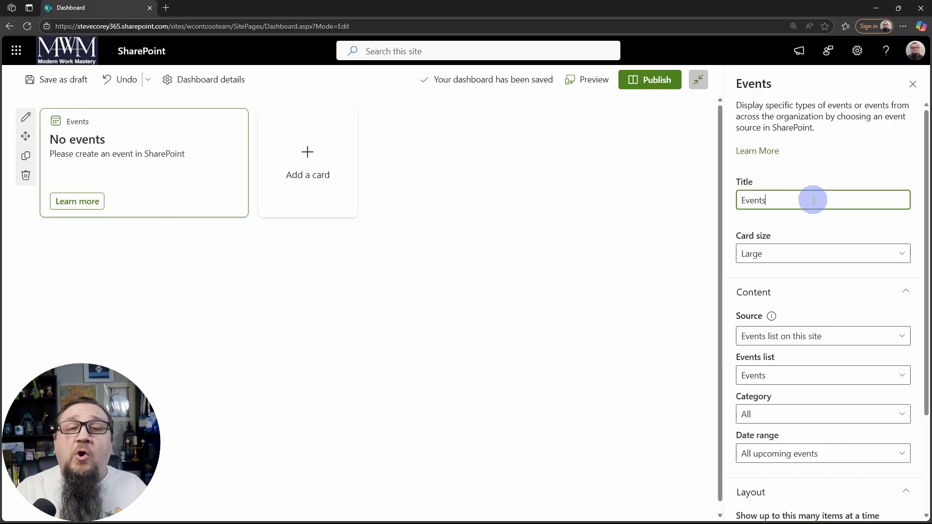
pyautogui.press('Home')
pyautogui.write('My')
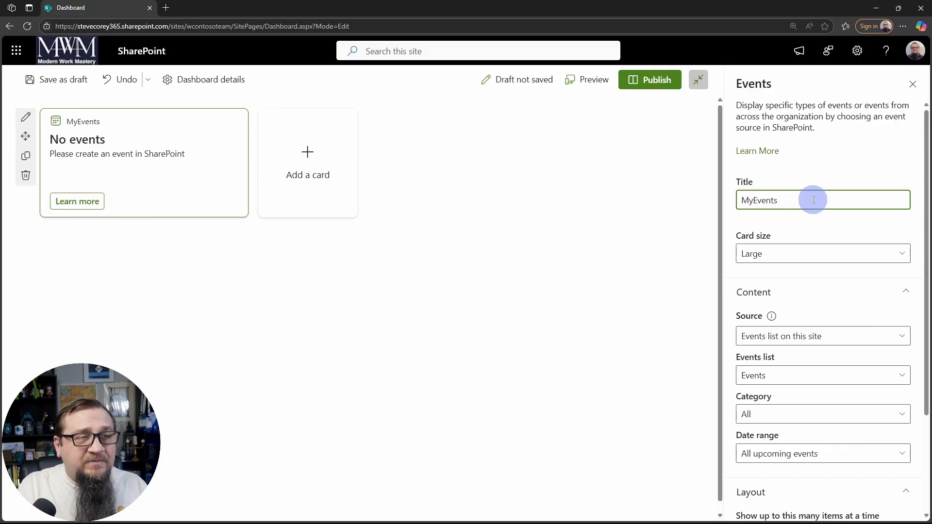
pyautogui.hotkey('shift', 'Home')
pyautogui.write('Our')
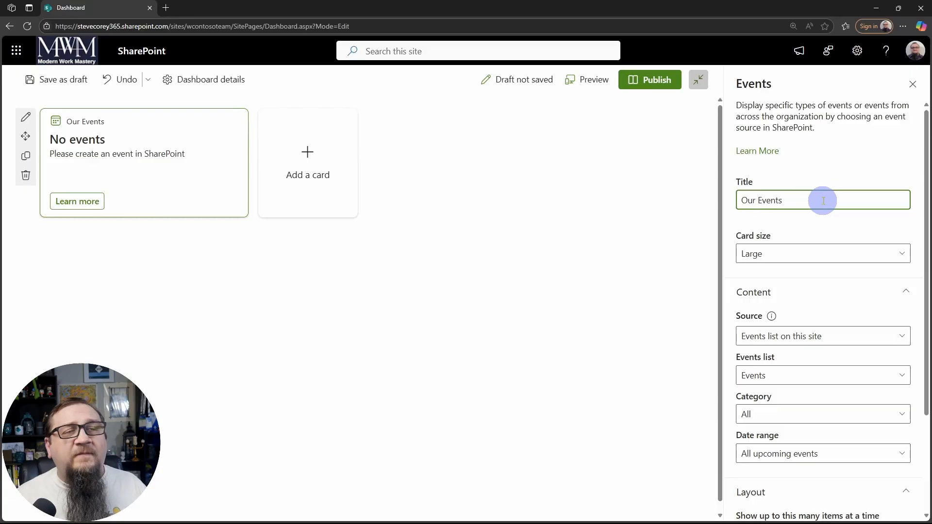
# Step: Review the Our Events card's size and source options, and switch its date range to Select date range
pyautogui.click(816, 259)
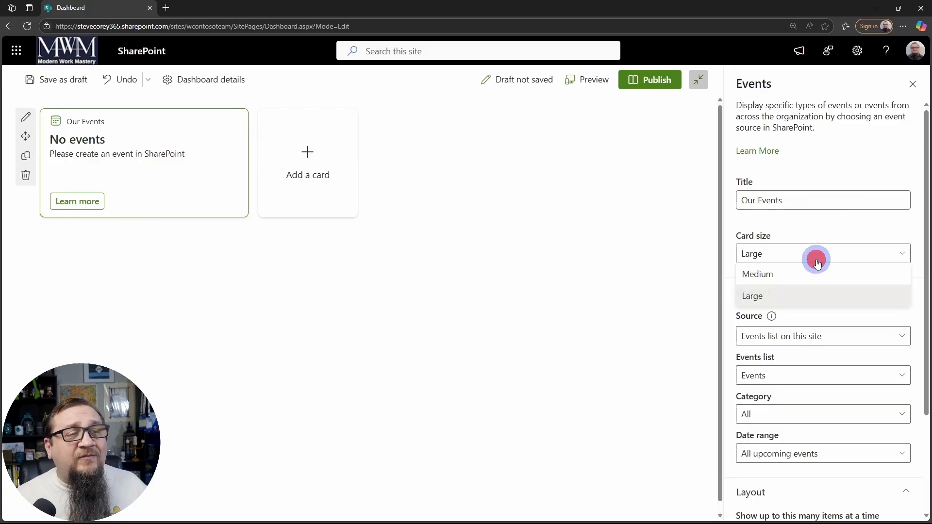
pyautogui.click(829, 232)
pyautogui.scroll(-2, 820, 282)
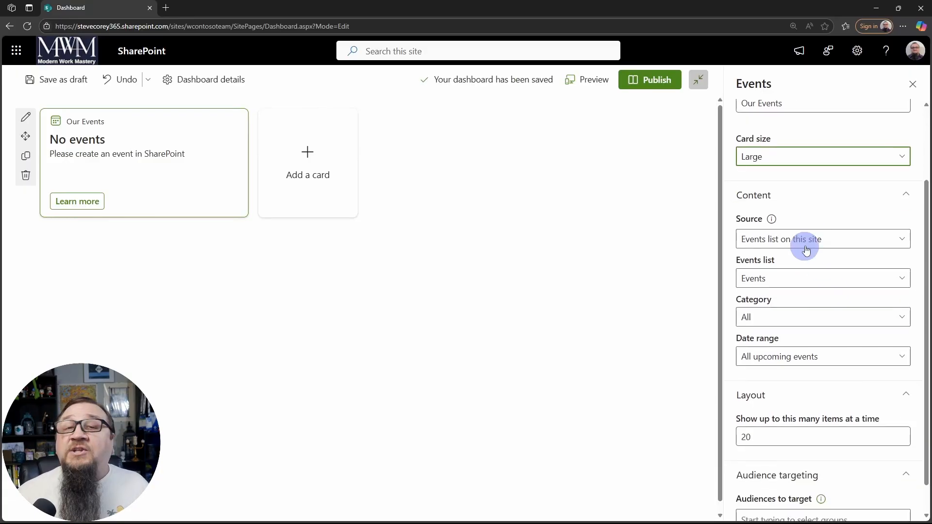
pyautogui.click(843, 243)
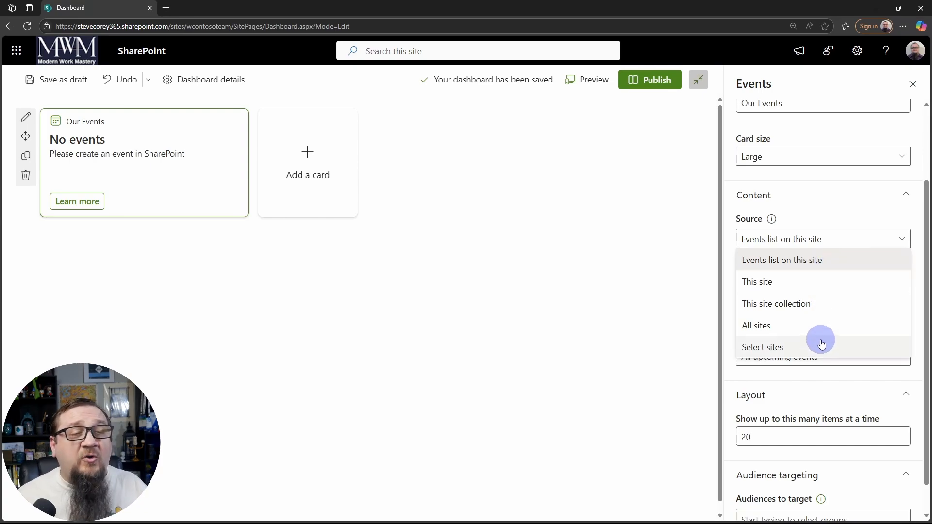
pyautogui.click(820, 225)
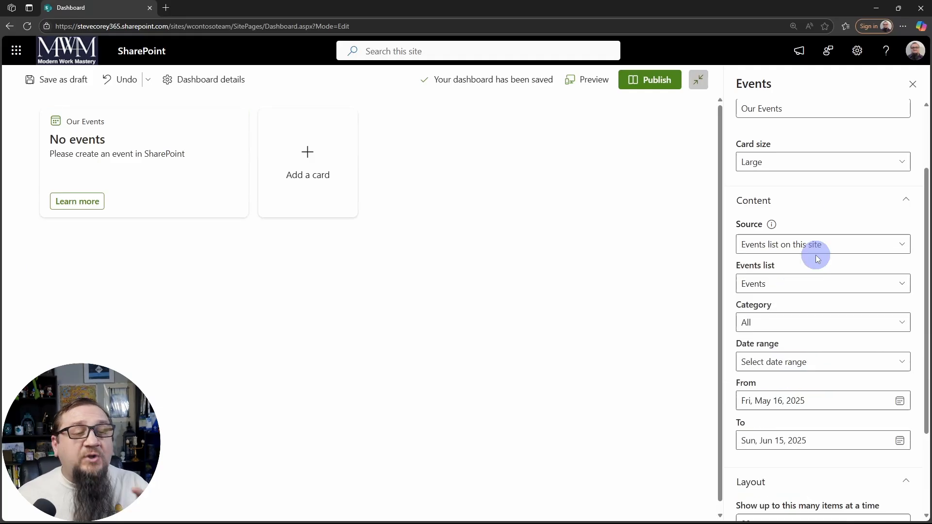
pyautogui.scroll(-2, 823, 314)
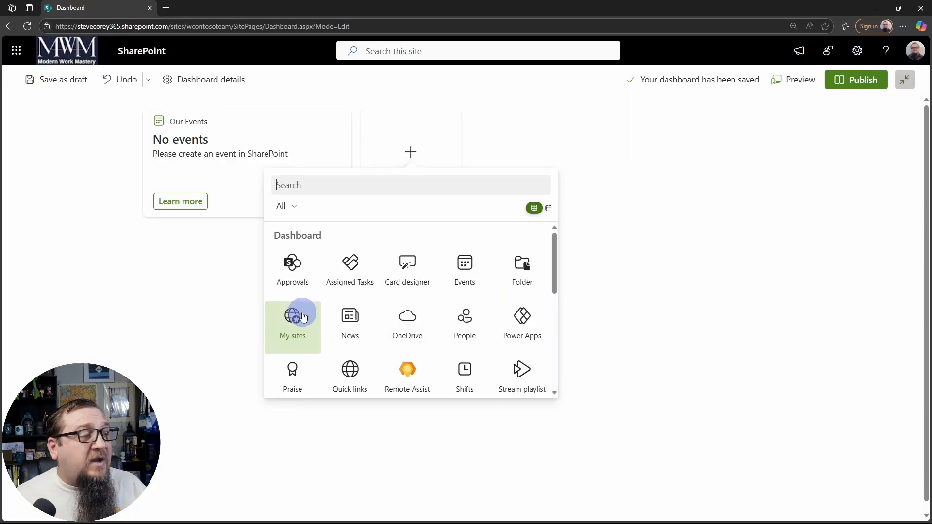
# Step: Add a My sites card and a People card after the Our Events card
pyautogui.click(302, 317)
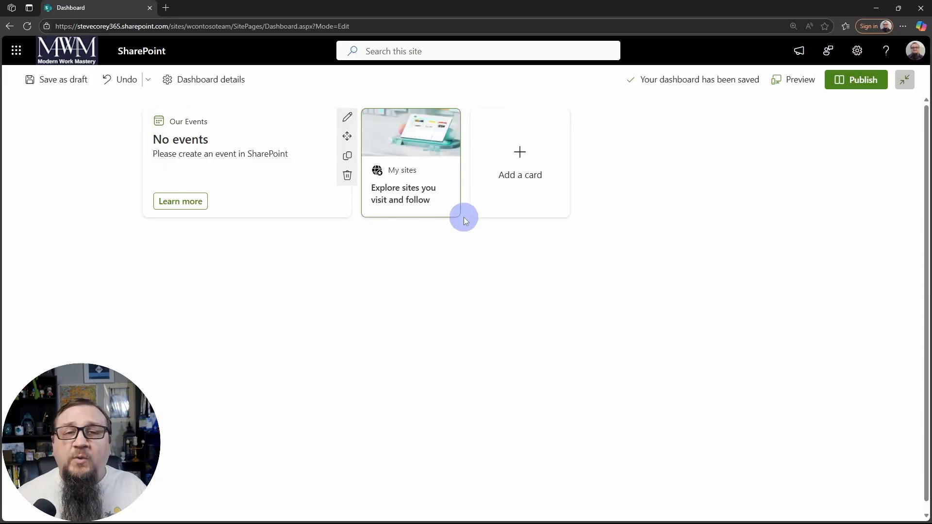
pyautogui.click(347, 117)
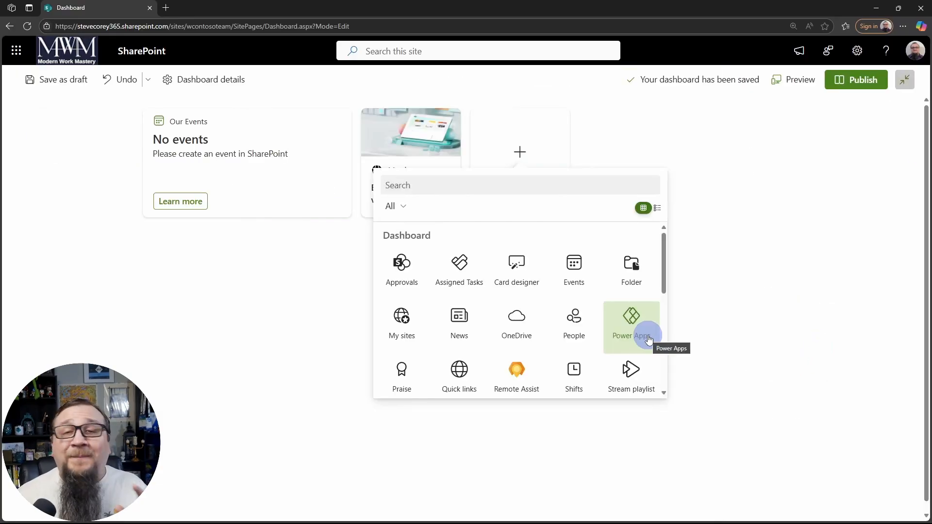
pyautogui.click(590, 327)
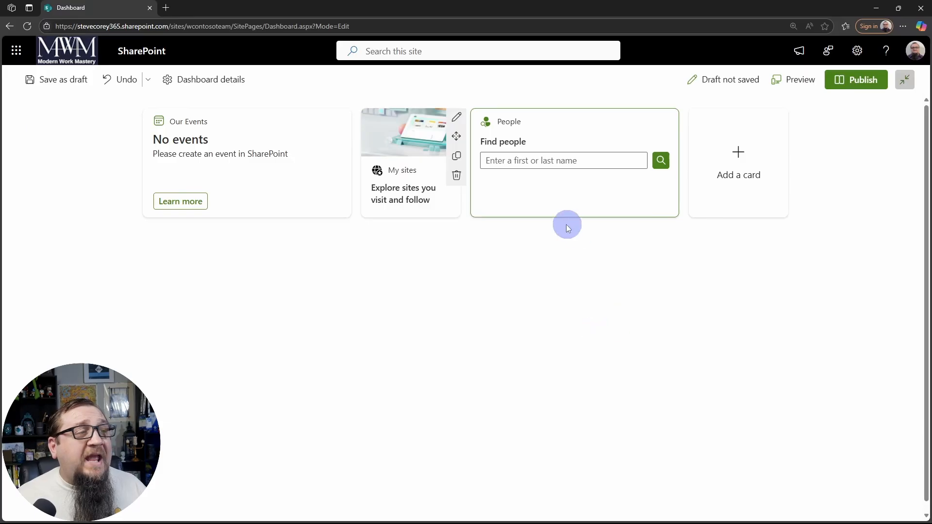
# Step: Add a Folder card to the dashboard after the People card
pyautogui.click(732, 171)
pyautogui.scroll(-2, 741, 342)
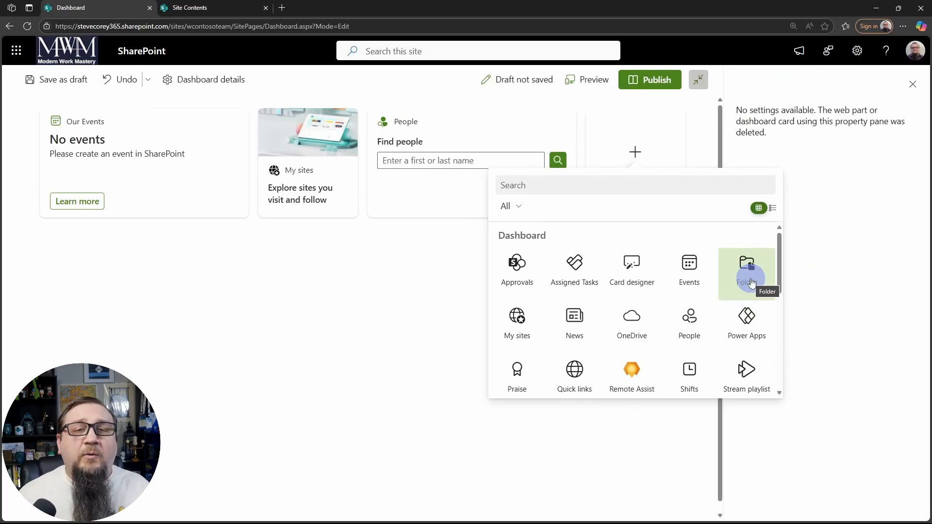
pyautogui.click(747, 274)
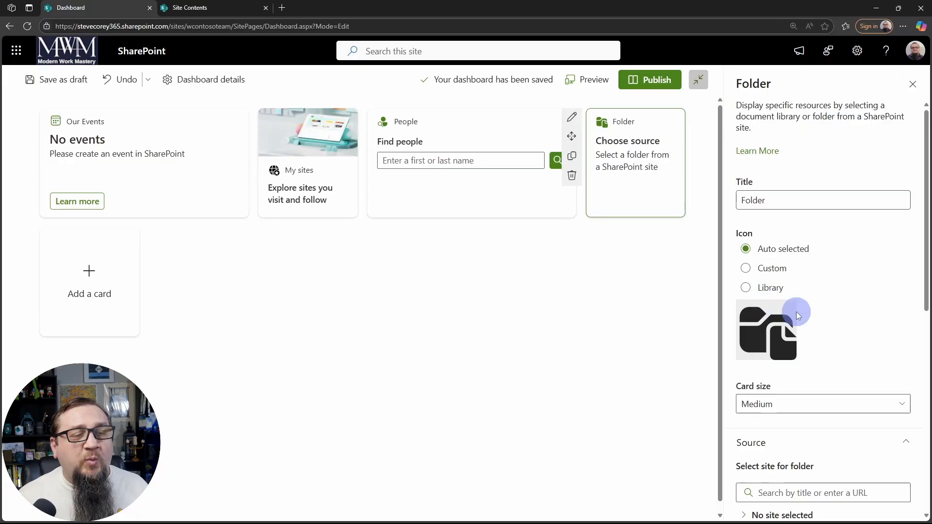
# Step: Set the Folder card's source to the Handlebar Templates library on The Landing site
pyautogui.scroll(-5, 796, 311)
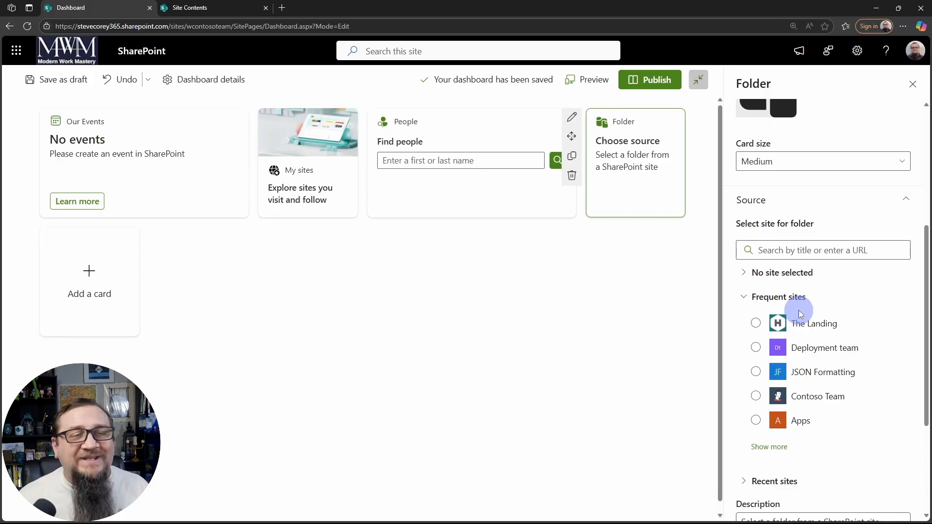
pyautogui.click(756, 324)
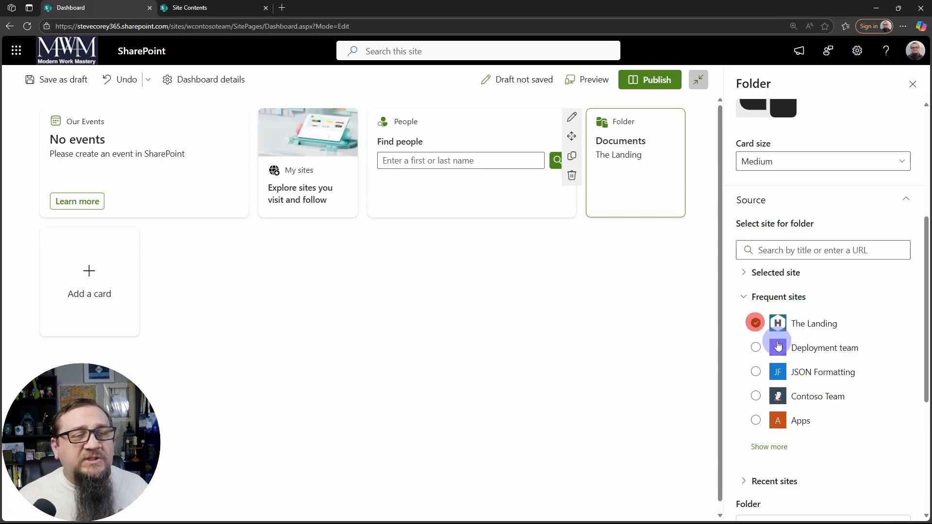
pyautogui.scroll(-4, 800, 382)
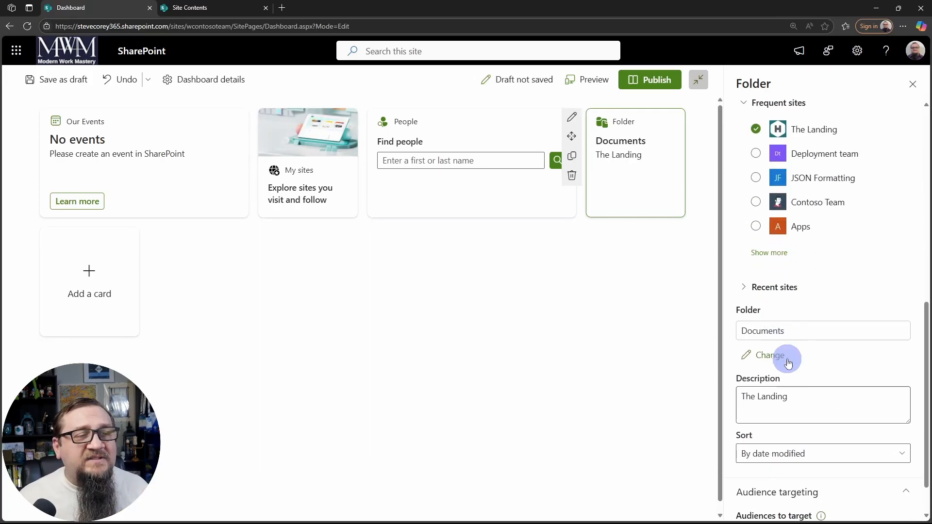
pyautogui.click(772, 358)
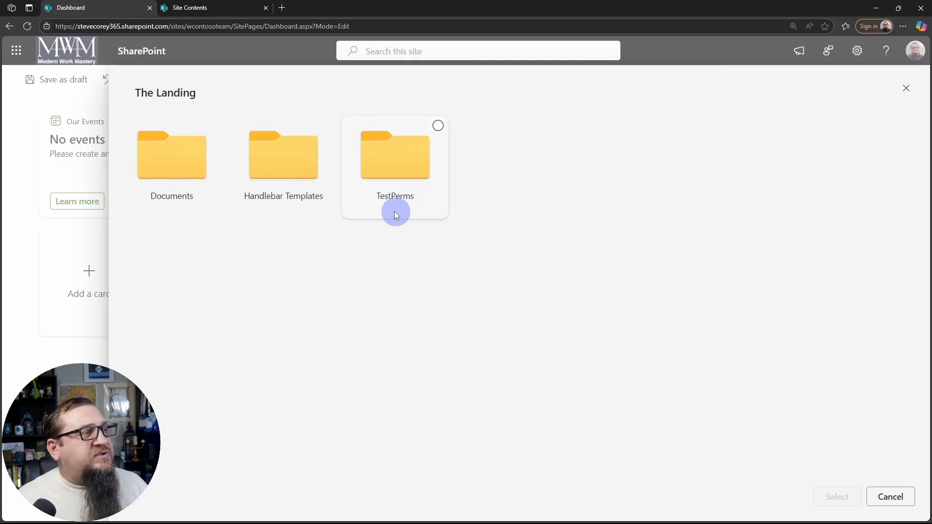
pyautogui.click(300, 153)
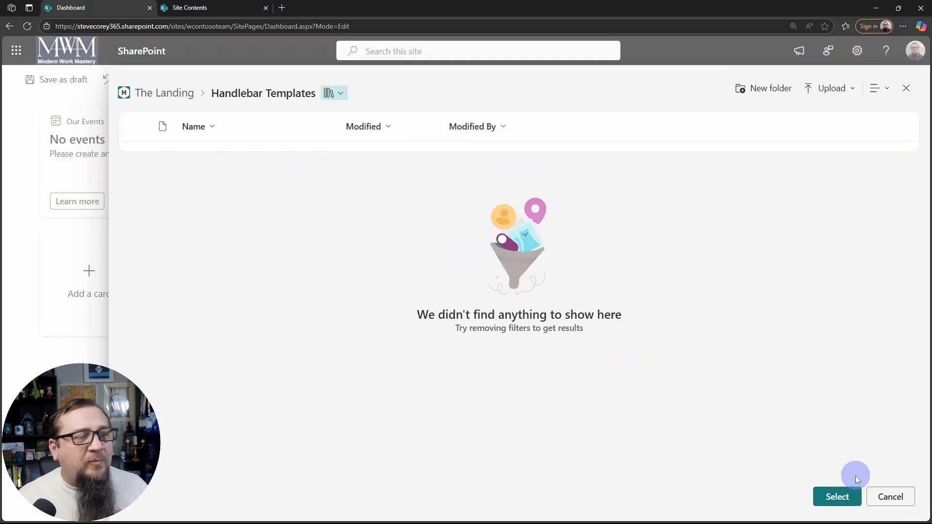
pyautogui.click(833, 497)
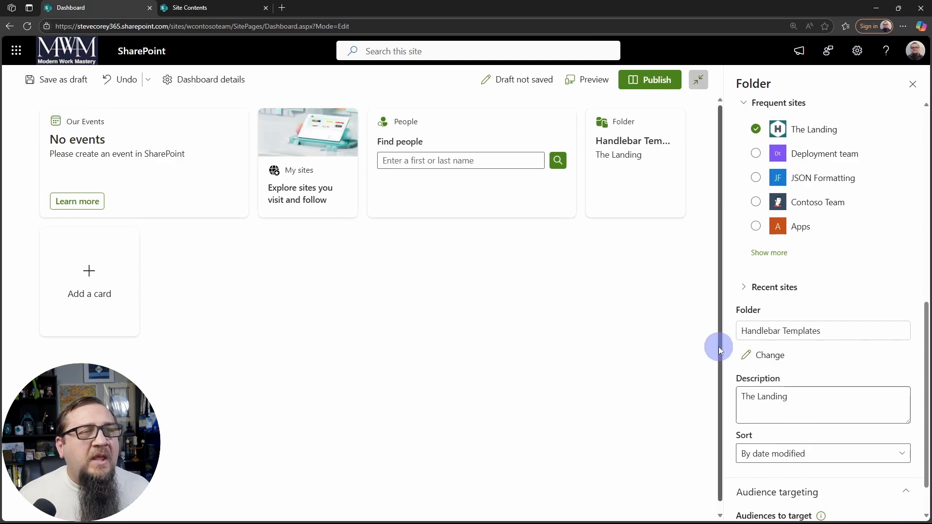
# Step: Preview the dashboard, open NewHire-Archive.html from the Folder card, and close the folder's file list
pyautogui.click(575, 80)
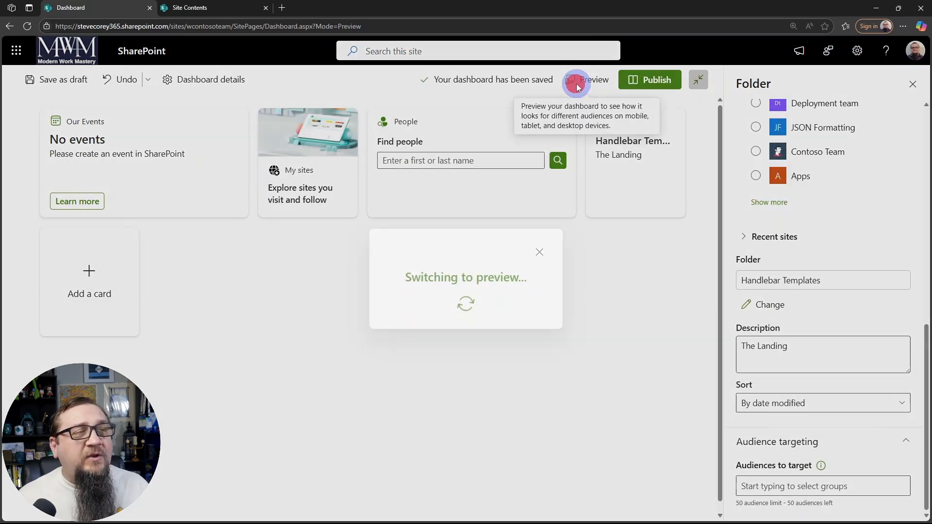
pyautogui.click(534, 167)
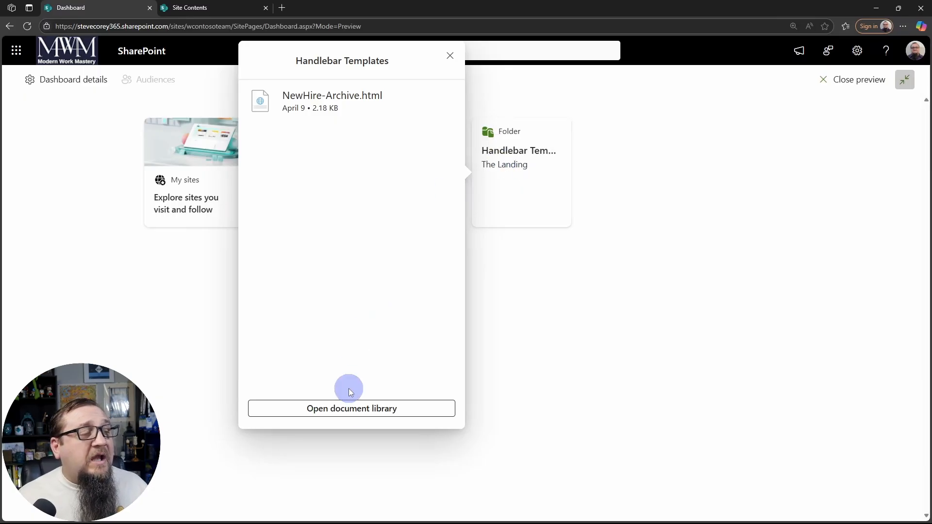
pyautogui.click(303, 100)
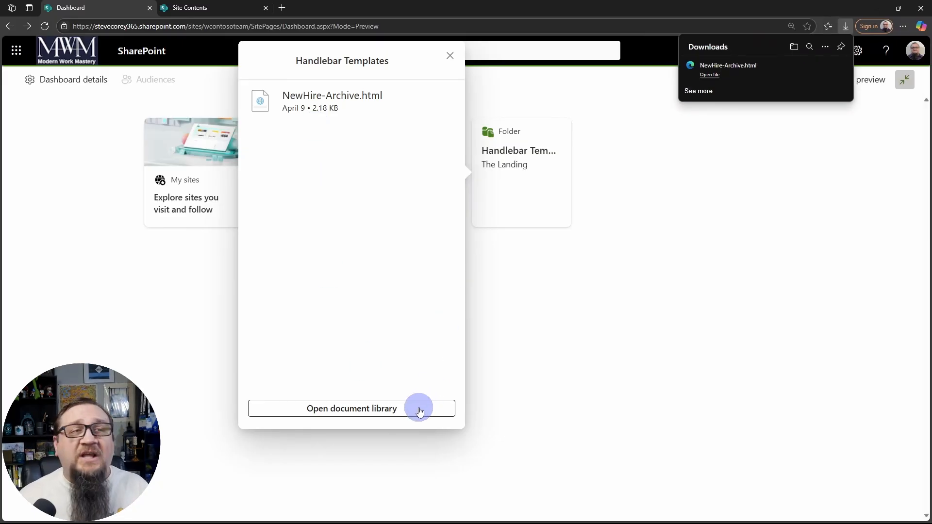
pyautogui.moveTo(840, 74)
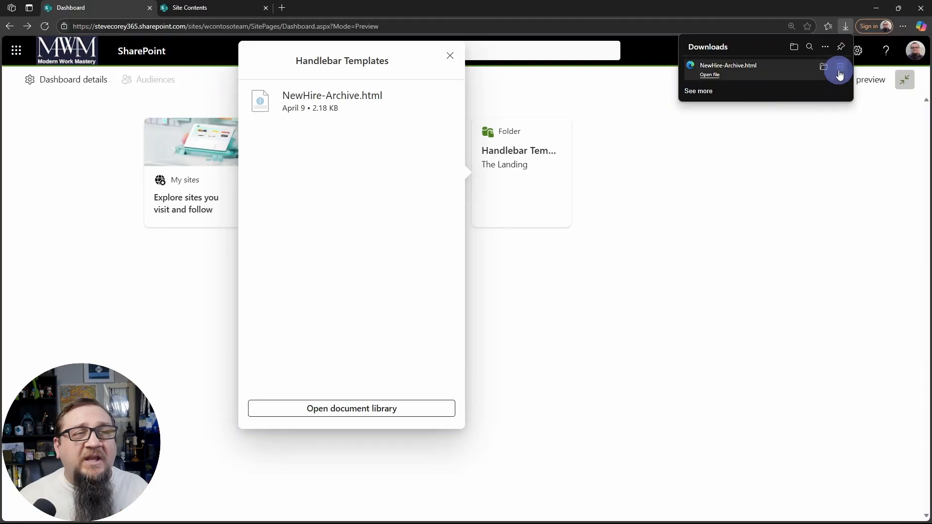
pyautogui.click(726, 223)
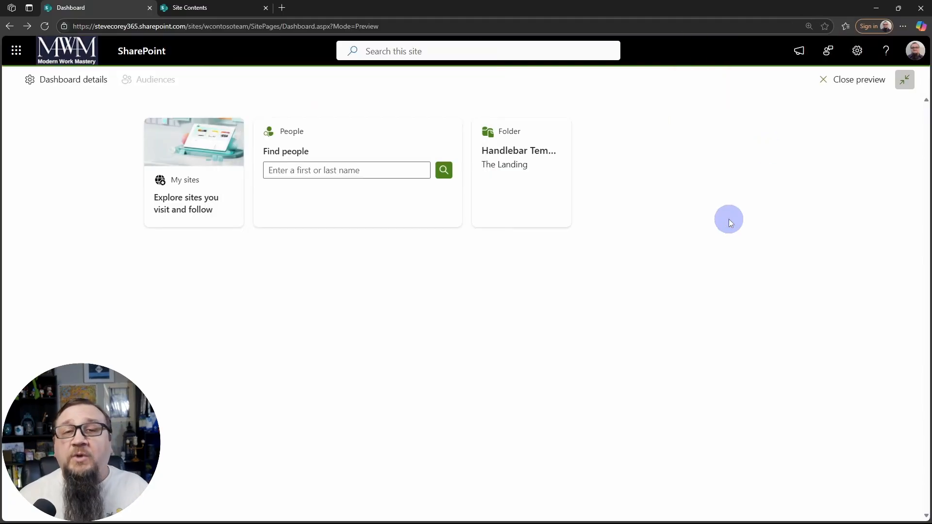
# Step: Return from the preview to dashboard editing and end the guided tour
pyautogui.click(843, 79)
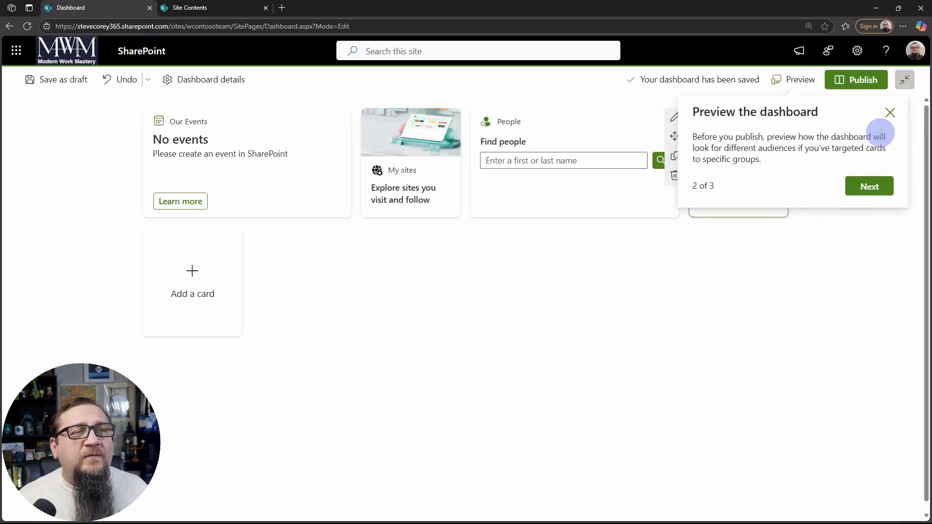
pyautogui.click(891, 114)
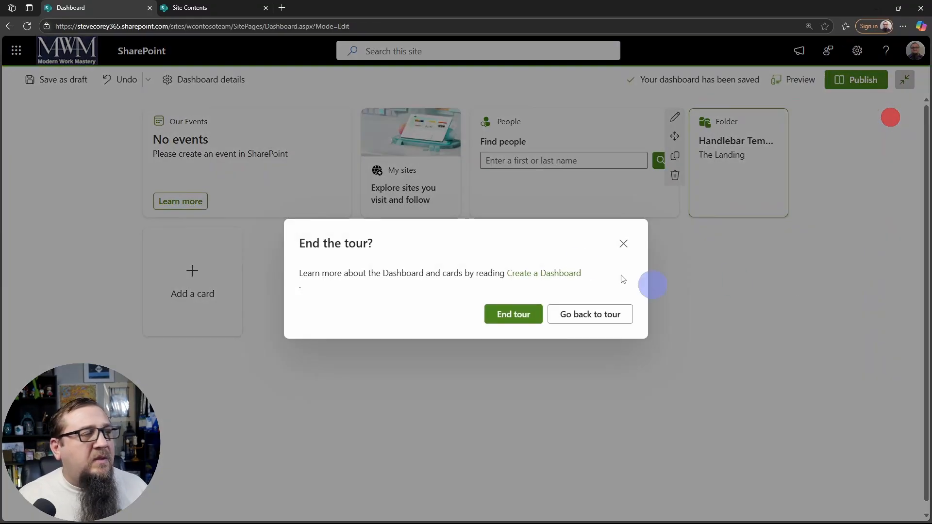
pyautogui.click(529, 314)
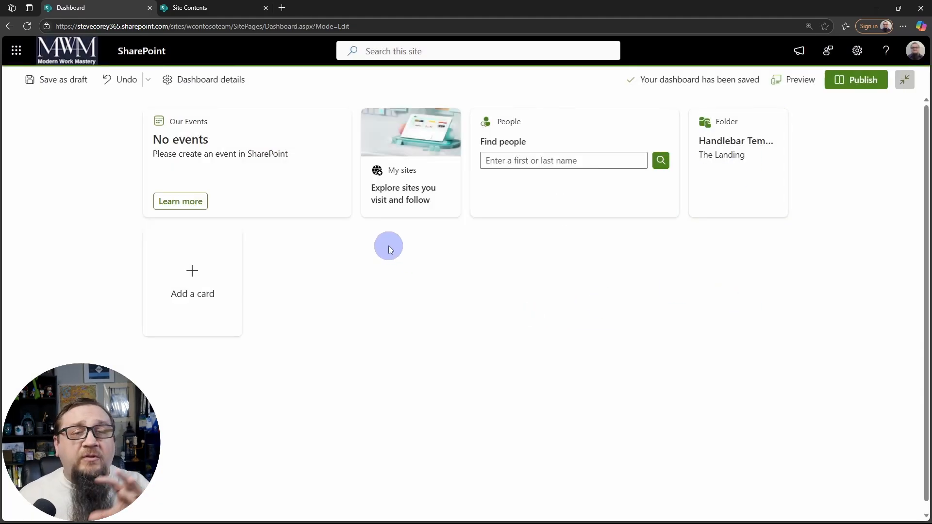
# Step: Set the Folder card's size to Large and close its properties
pyautogui.click(725, 156)
pyautogui.click(673, 120)
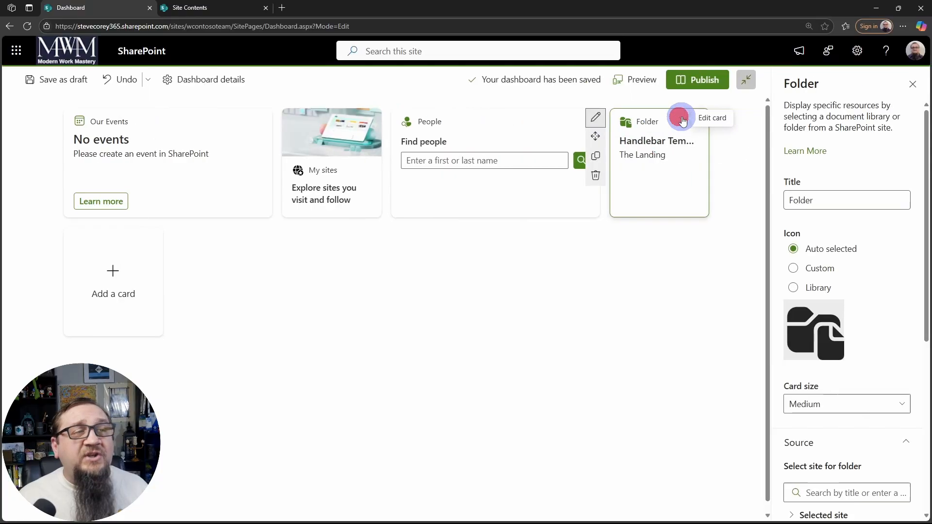
pyautogui.click(811, 405)
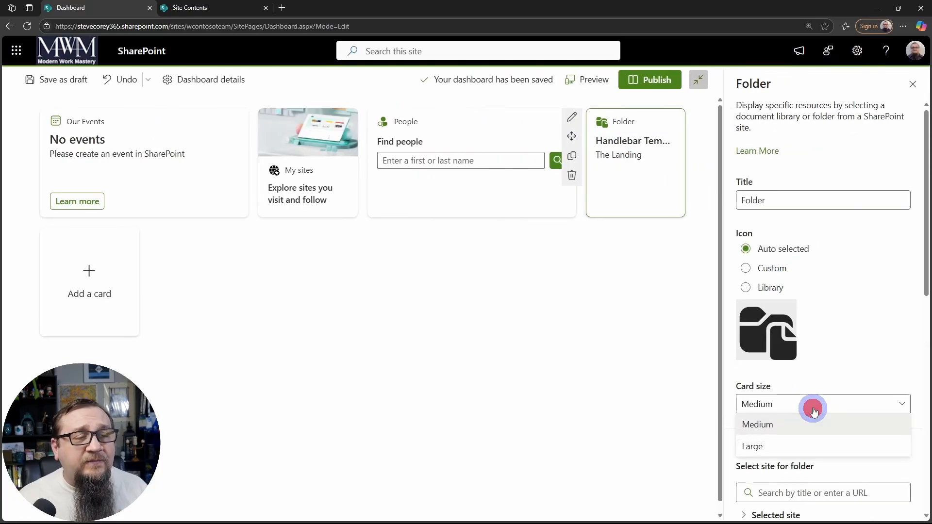
pyautogui.click(790, 444)
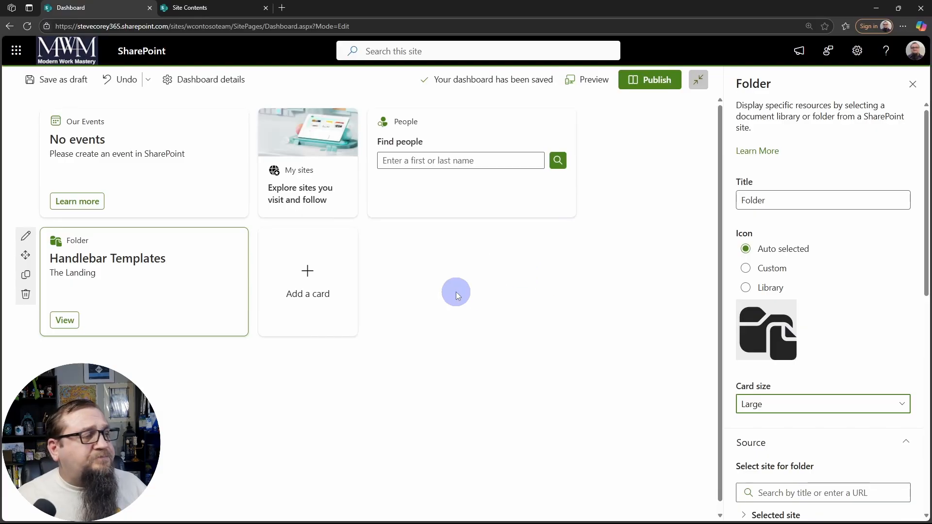
pyautogui.click(912, 85)
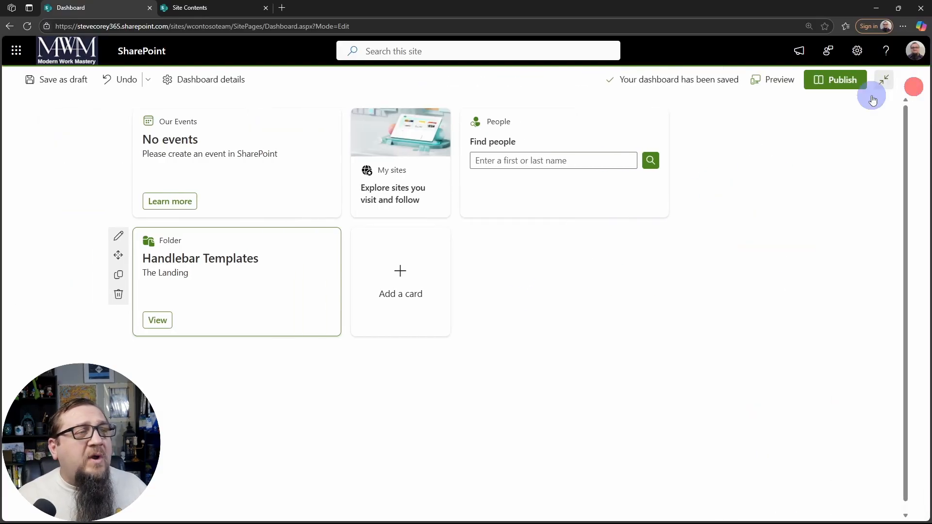
# Step: Add a Card designer card and review its layout, content, action and audience targeting settings
pyautogui.click(443, 273)
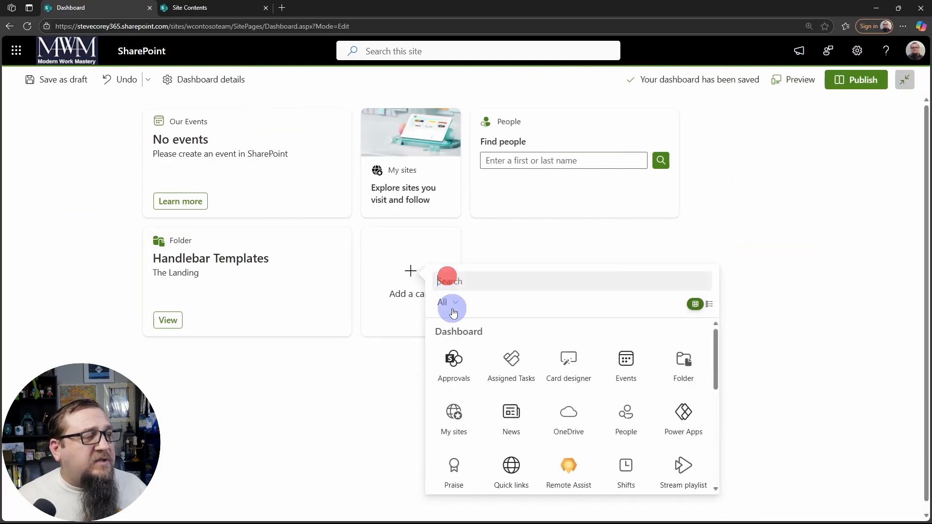
pyautogui.click(570, 378)
pyautogui.click(347, 236)
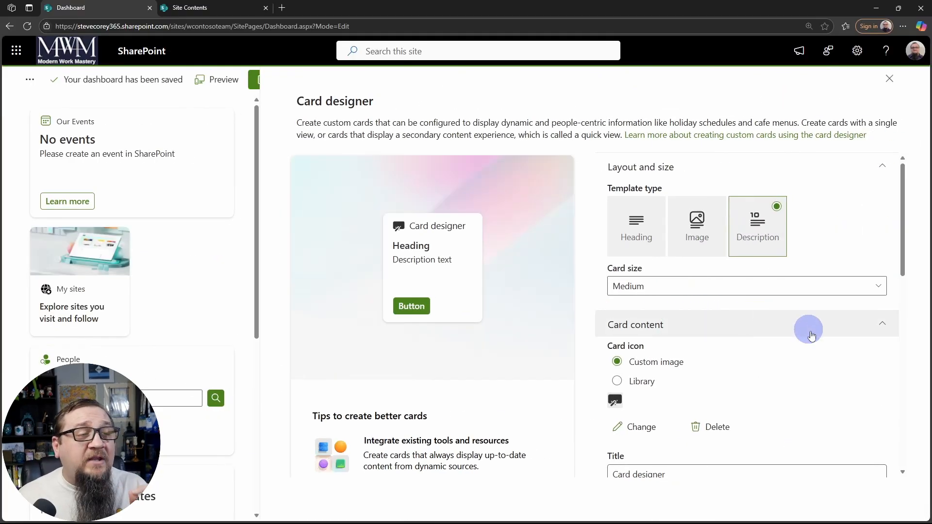
pyautogui.scroll(-8, 824, 347)
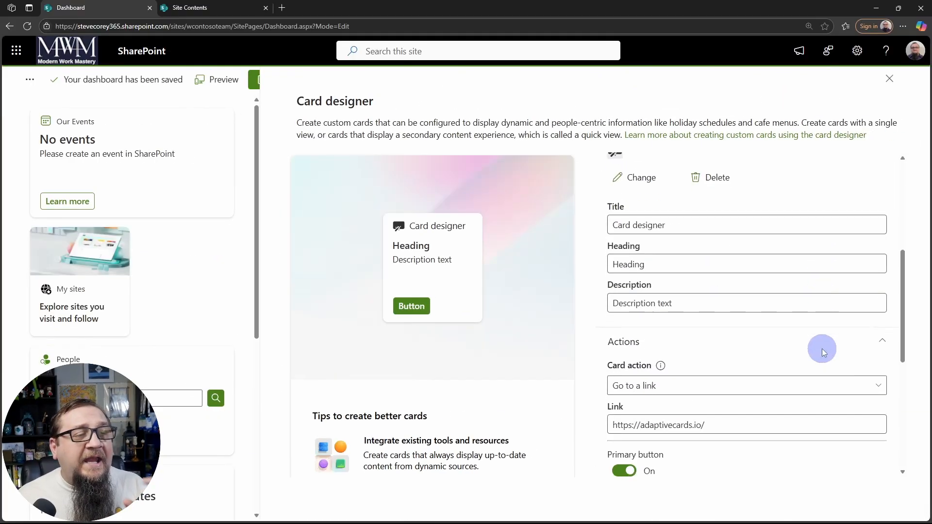
pyautogui.scroll(-3, 823, 348)
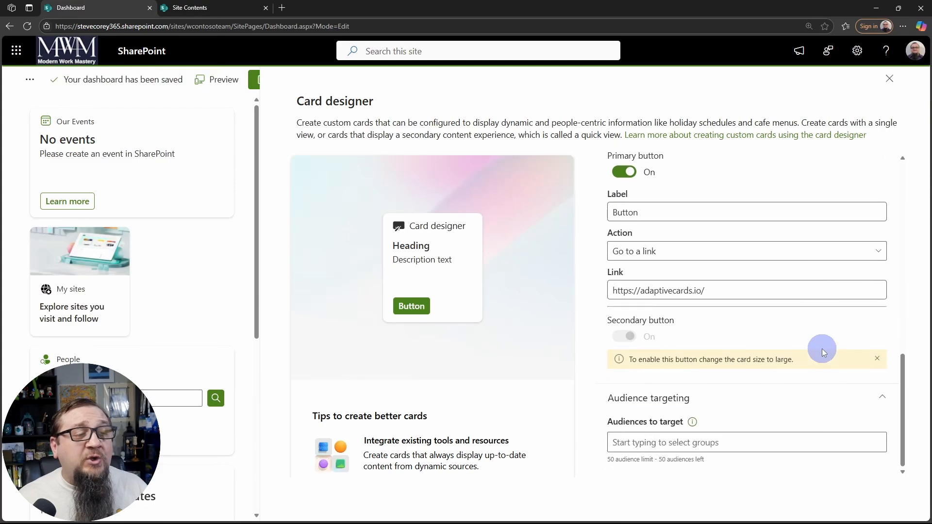
pyautogui.scroll(5, 823, 348)
pyautogui.scroll(4, 823, 349)
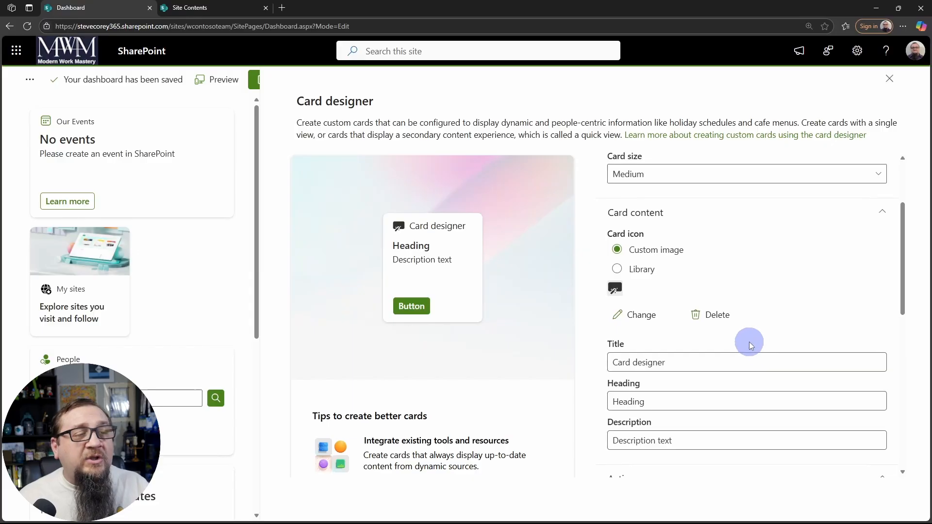
pyautogui.scroll(-5, 749, 342)
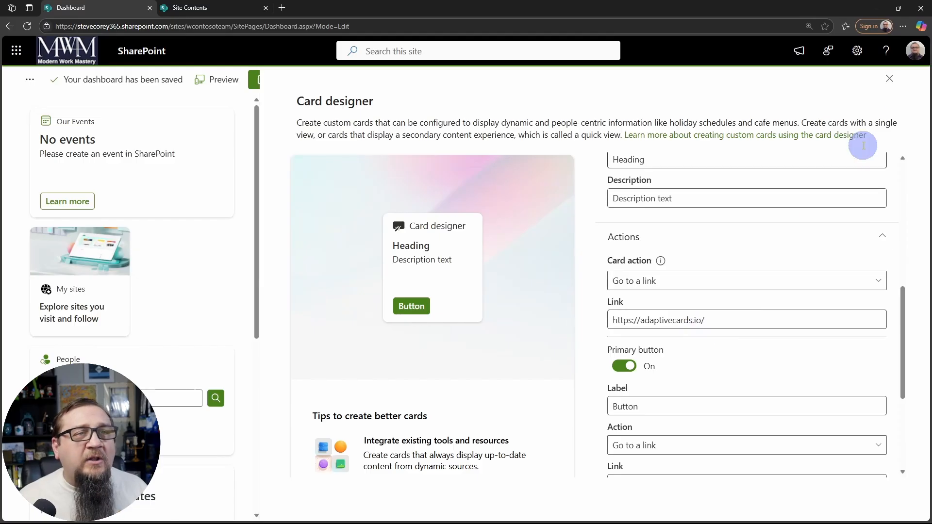
pyautogui.click(890, 79)
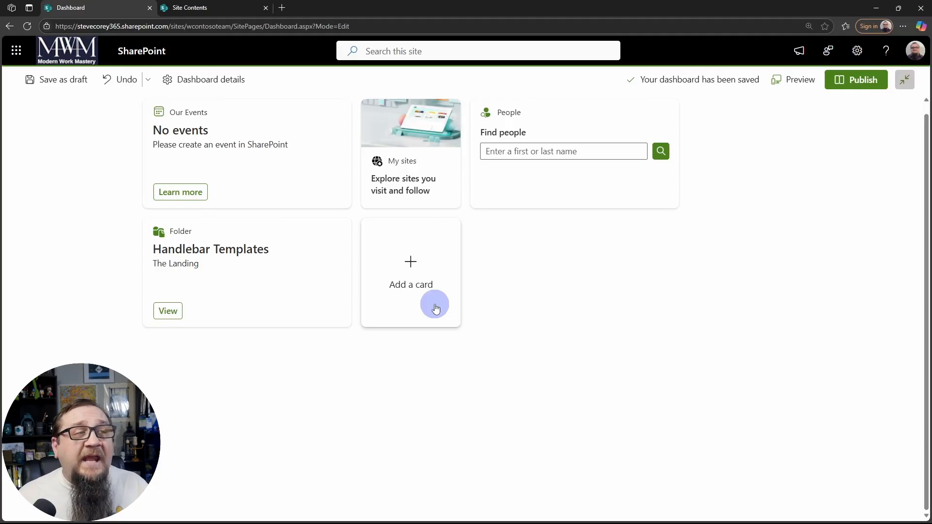
# Step: Publish the dashboard and return to the Contoso Team home page
pyautogui.click(521, 307)
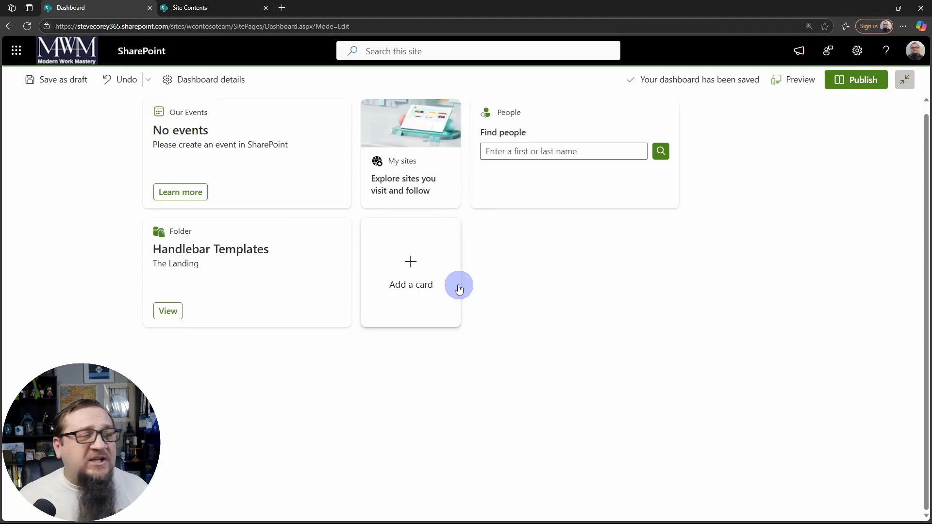
pyautogui.click(850, 80)
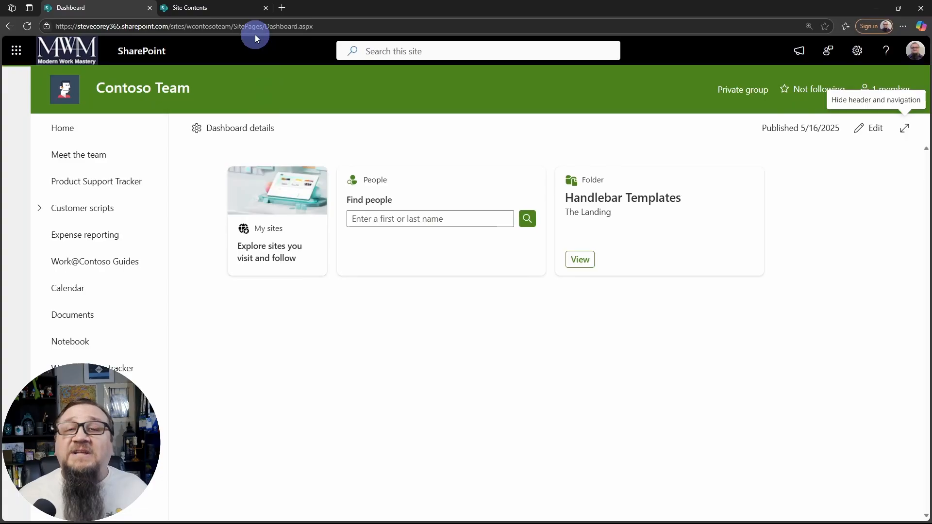
pyautogui.click(68, 131)
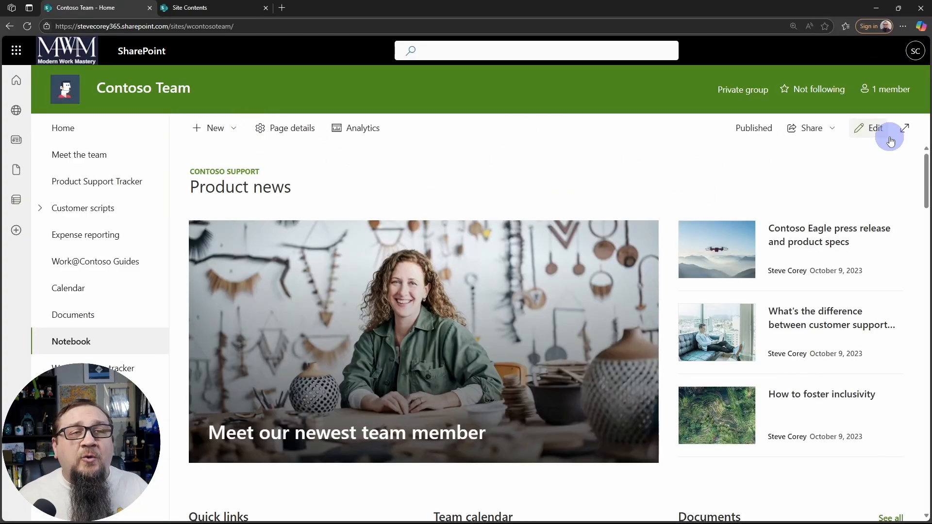
# Step: Edit the home page and add a flexible section between the product news and the Quick links sections
pyautogui.click(877, 132)
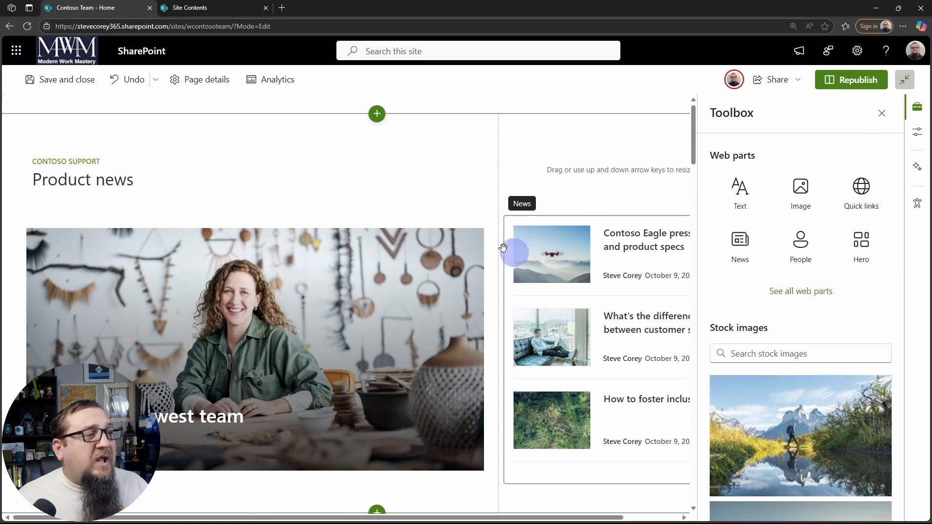
pyautogui.scroll(-5, 453, 235)
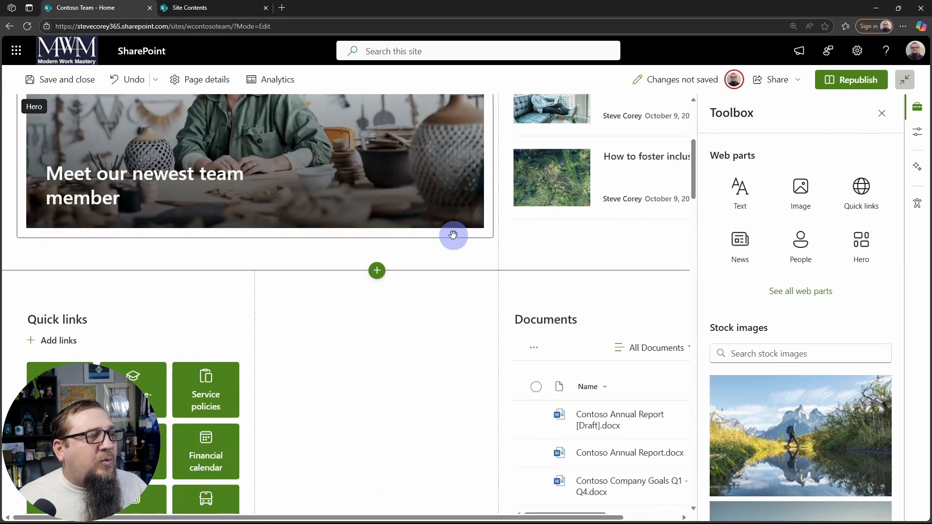
pyautogui.scroll(-1, 453, 235)
pyautogui.click(379, 223)
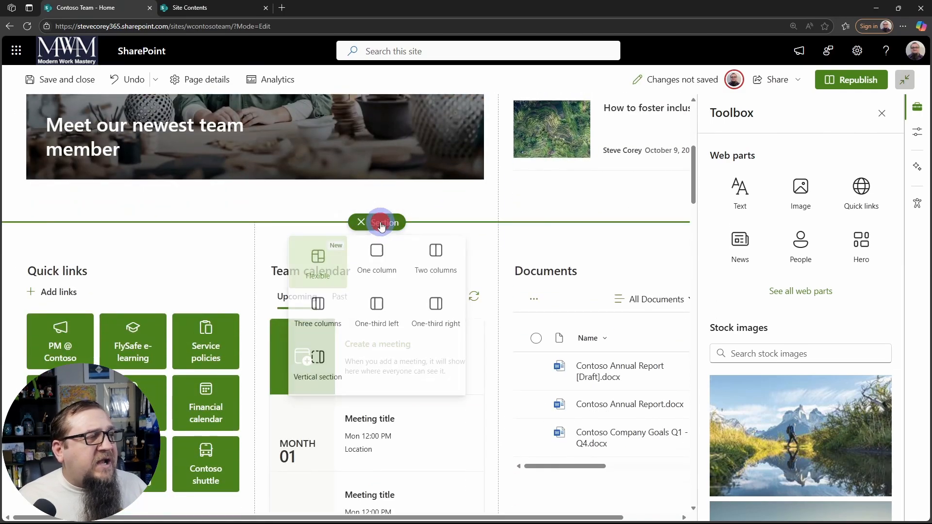
pyautogui.click(313, 274)
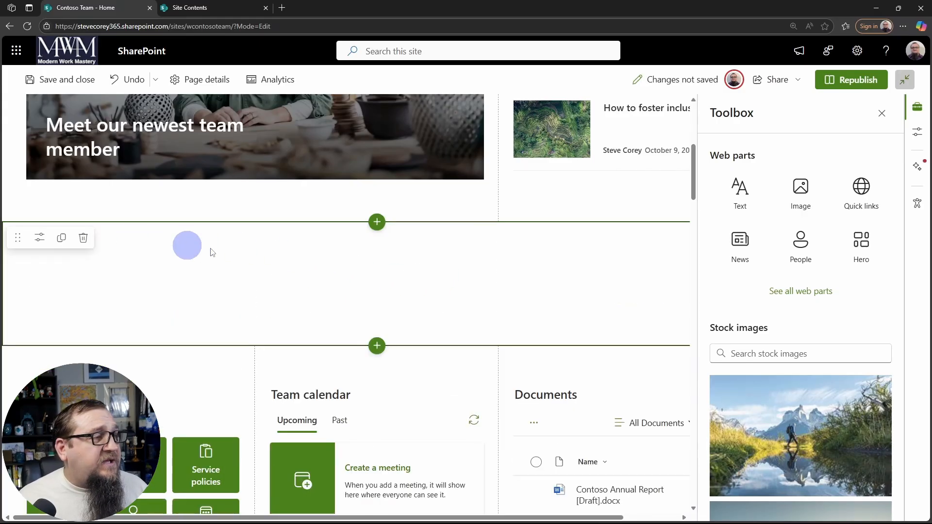
pyautogui.click(289, 265)
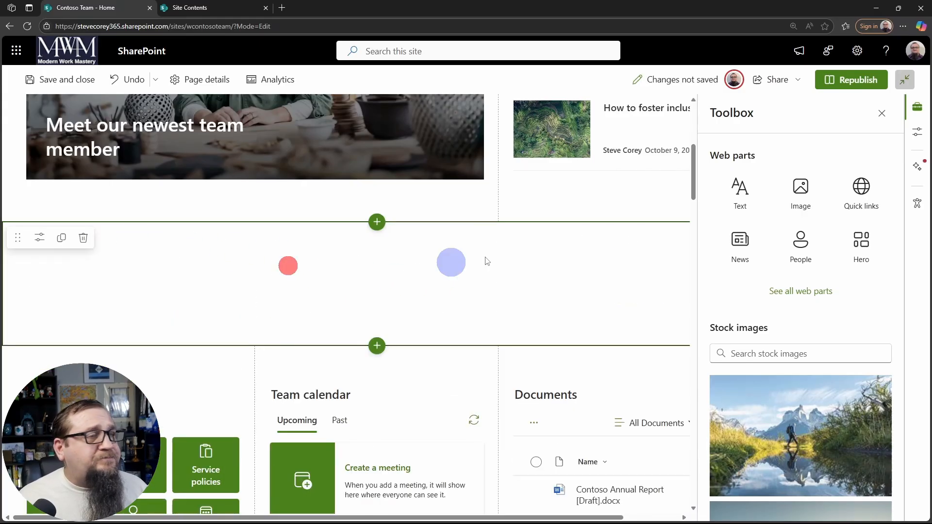
# Step: Find the Dashboard (Preview) web part with the search "dash" and place it in the new flexible section
pyautogui.click(809, 292)
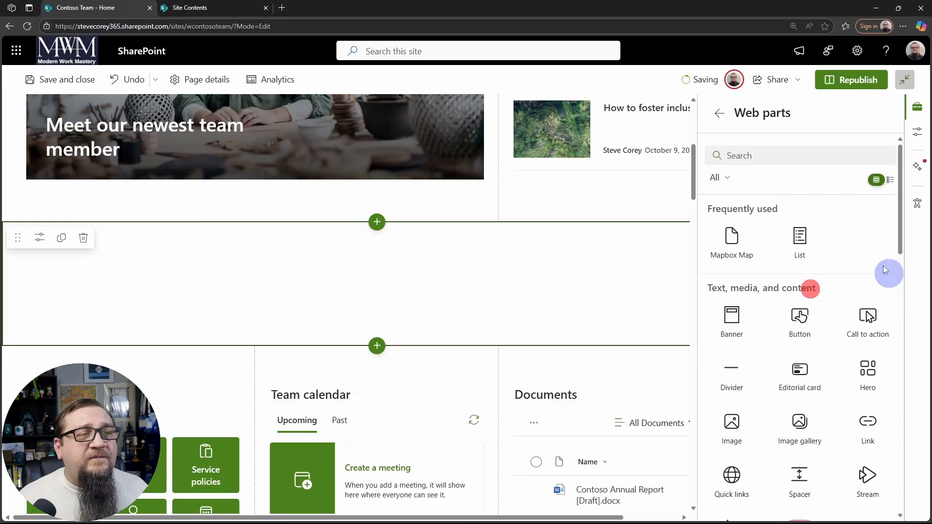
pyautogui.click(757, 151)
pyautogui.write('dash')
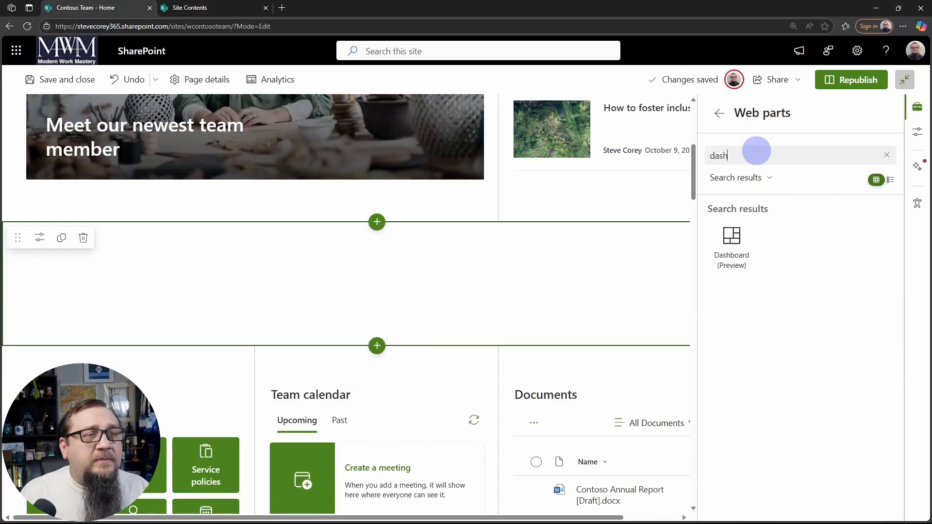
pyautogui.moveTo(733, 240); pyautogui.dragTo(335, 262)
pyautogui.moveTo(450, 310); pyautogui.dragTo(346, 284)
pyautogui.moveTo(347, 248); pyautogui.dragTo(198, 273)
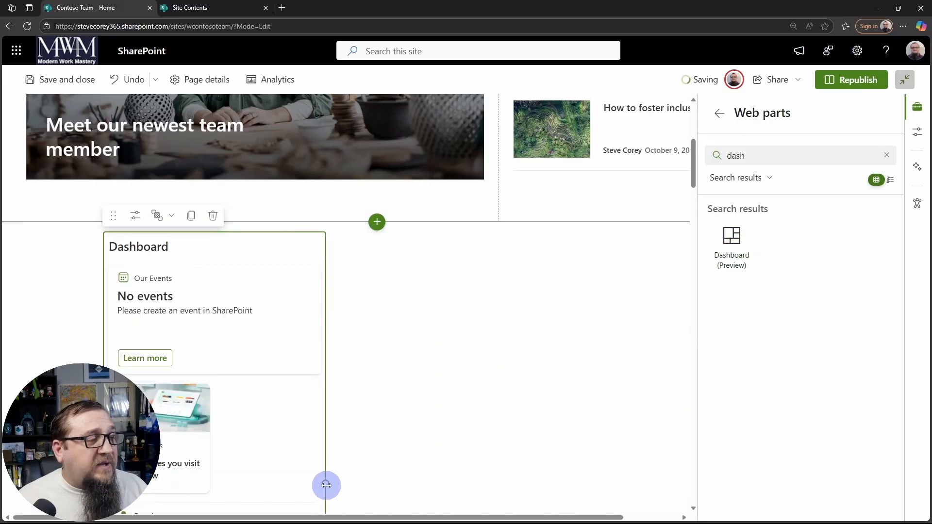
# Step: Widen the Dashboard web part to show its cards in two columns and shorten the flexible section to fit it
pyautogui.moveTo(321, 484); pyautogui.dragTo(478, 386)
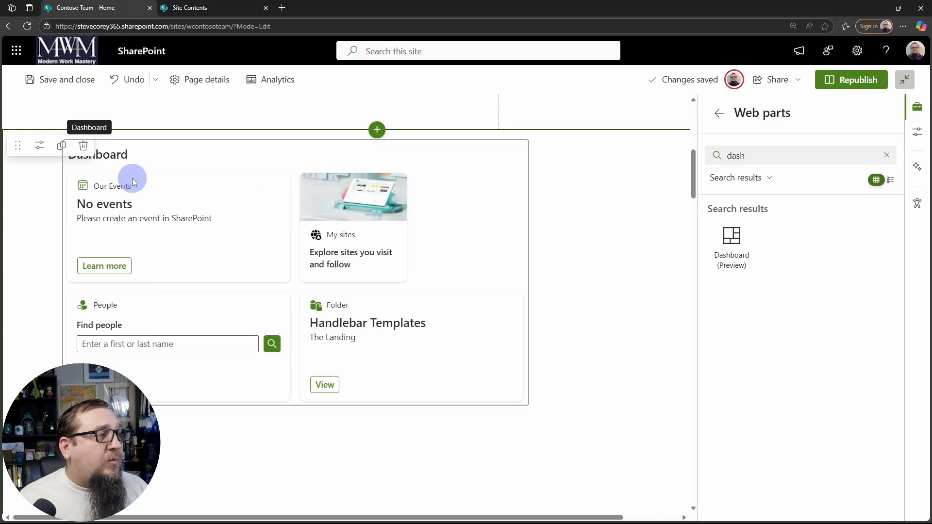
pyautogui.moveTo(95, 153); pyautogui.dragTo(203, 169)
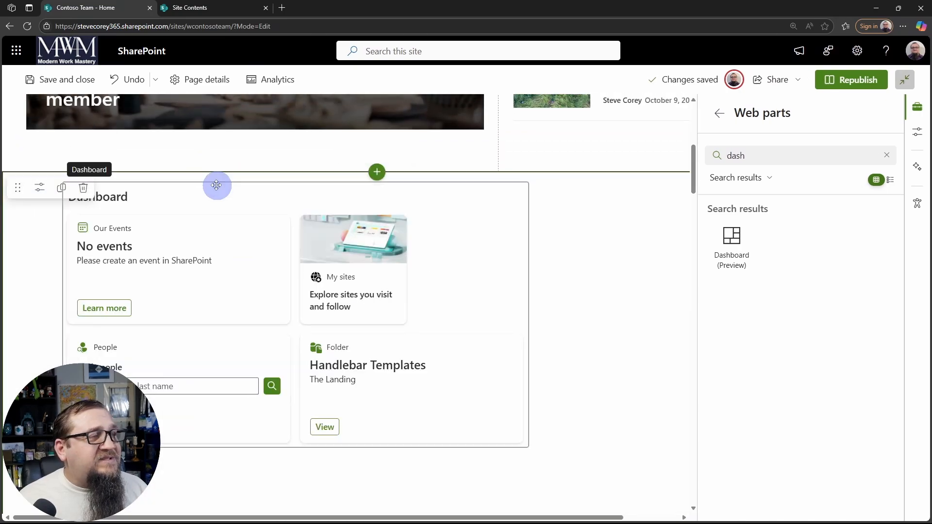
pyautogui.scroll(-3, 556, 392)
pyautogui.scroll(-4, 556, 393)
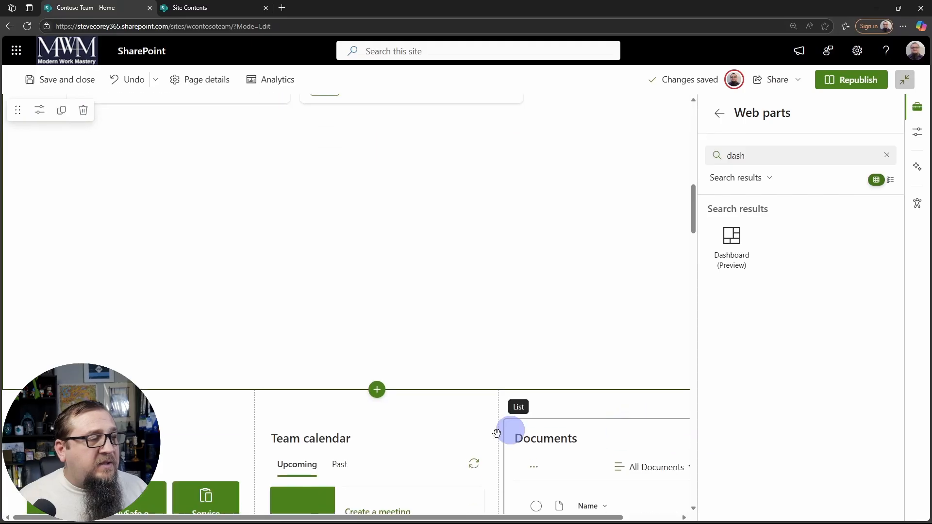
pyautogui.moveTo(565, 520); pyautogui.dragTo(619, 519)
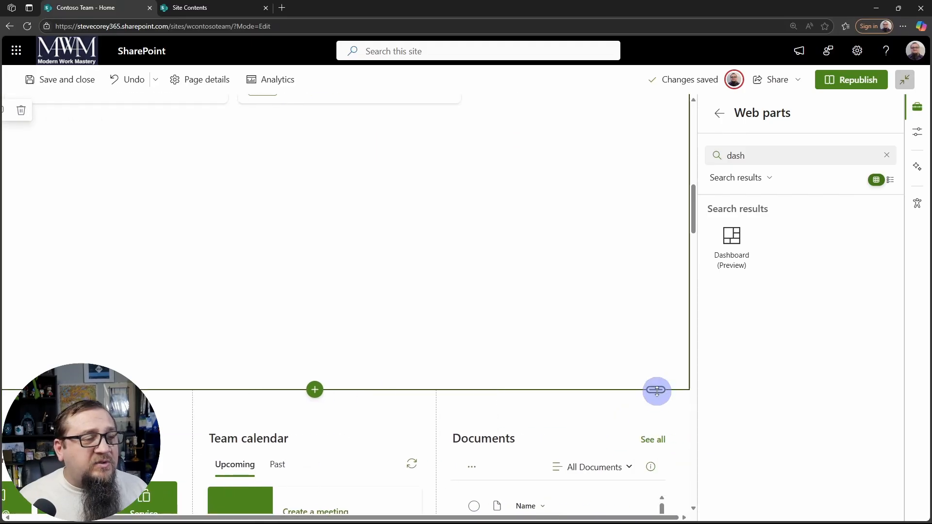
pyautogui.moveTo(657, 389); pyautogui.dragTo(618, 145)
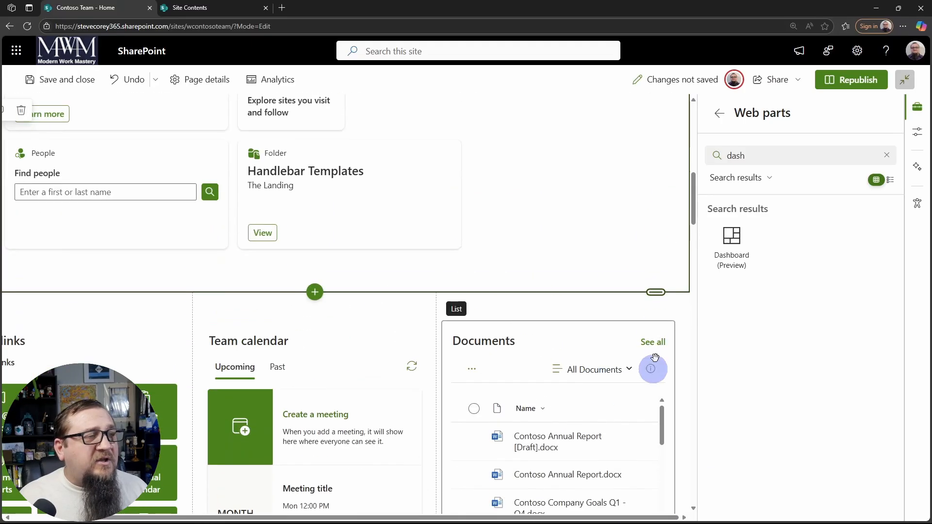
pyautogui.moveTo(655, 288); pyautogui.dragTo(656, 261)
pyautogui.scroll(4, 604, 287)
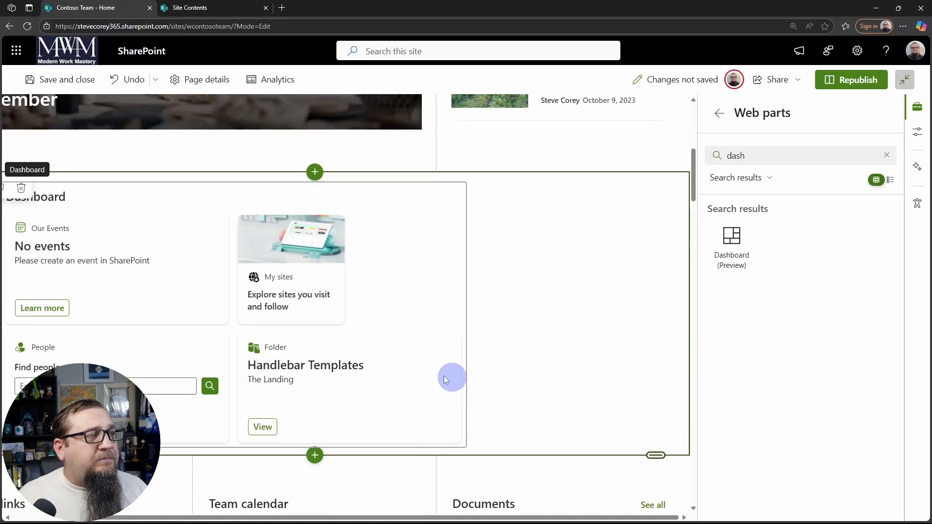
# Step: Move the Dashboard web part toward the centre of its section and republish the home page
pyautogui.hscroll(-1, 467, 353)
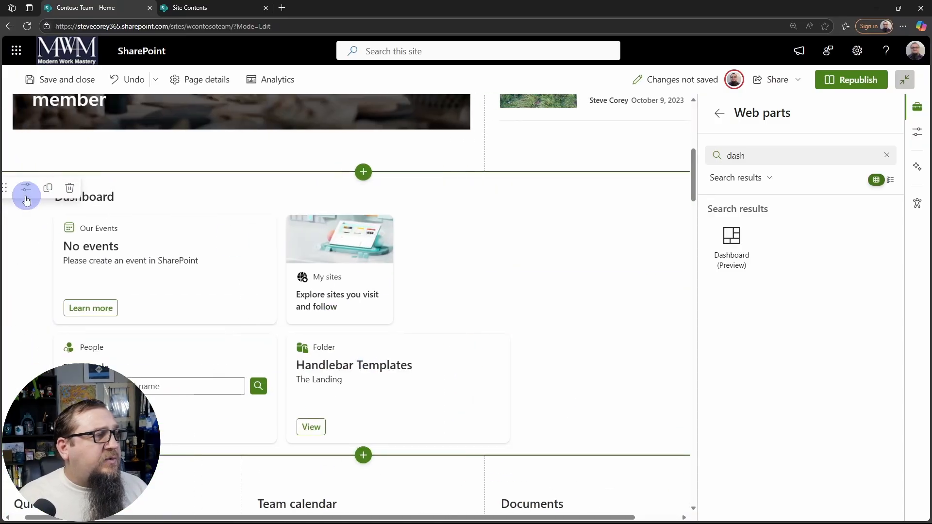
pyautogui.moveTo(8, 187); pyautogui.dragTo(250, 203)
pyautogui.moveTo(120, 194); pyautogui.dragTo(216, 194)
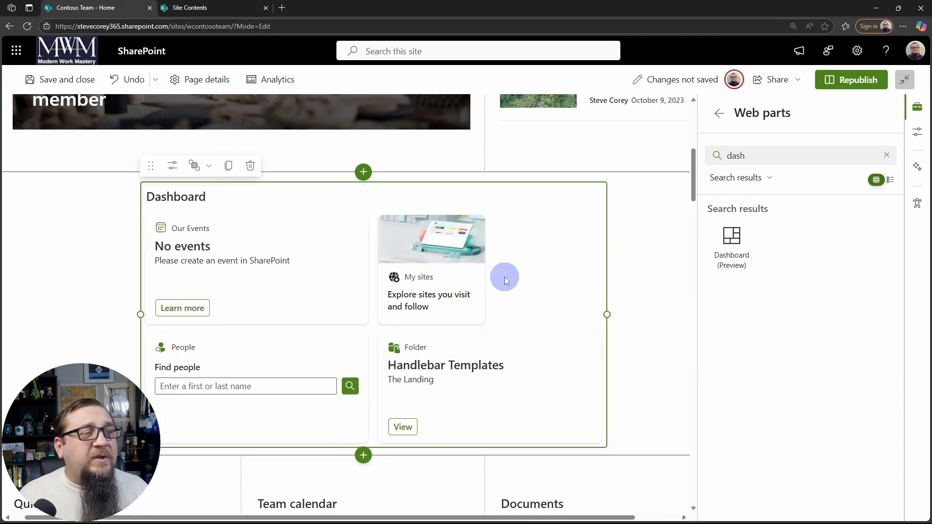
pyautogui.click(862, 86)
# Step: Reopen the site's dashboard through Manage dashboard (Preview) and start editing it
pyautogui.click(782, 189)
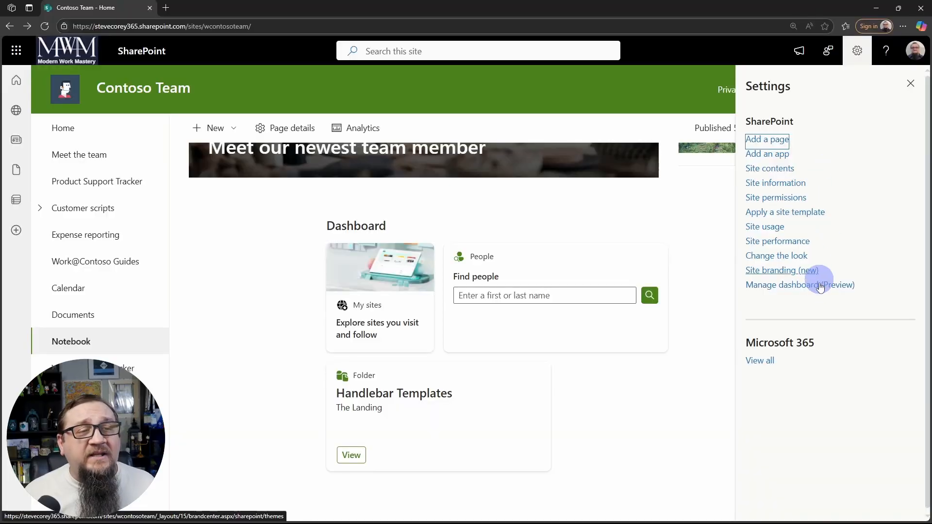
pyautogui.click(808, 286)
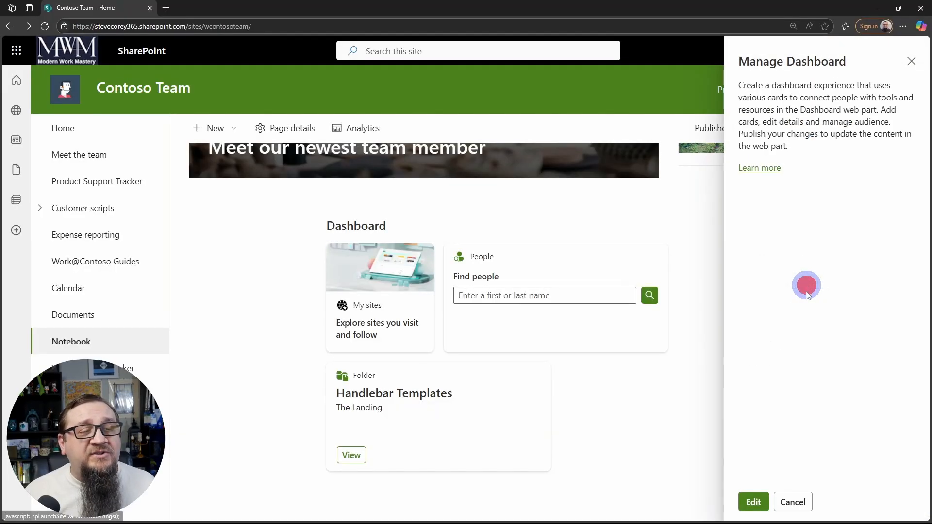
pyautogui.click(754, 503)
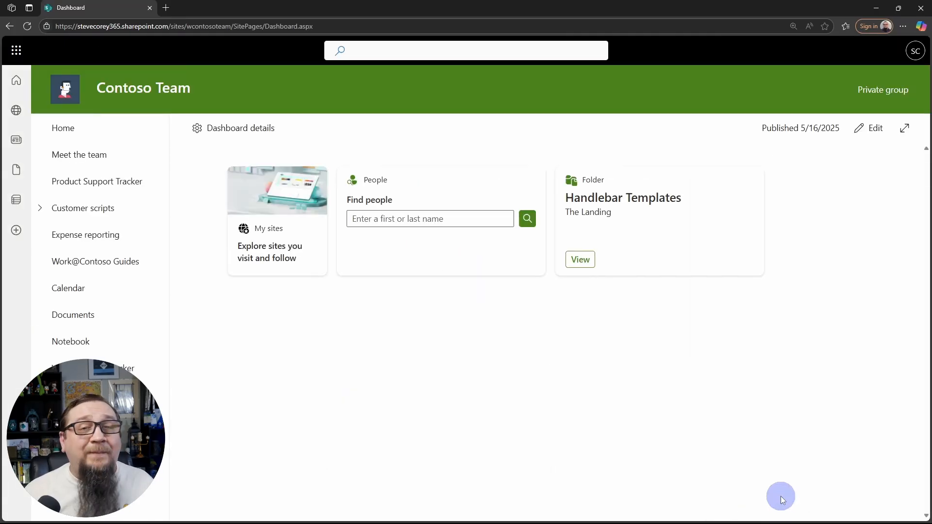
pyautogui.click(871, 136)
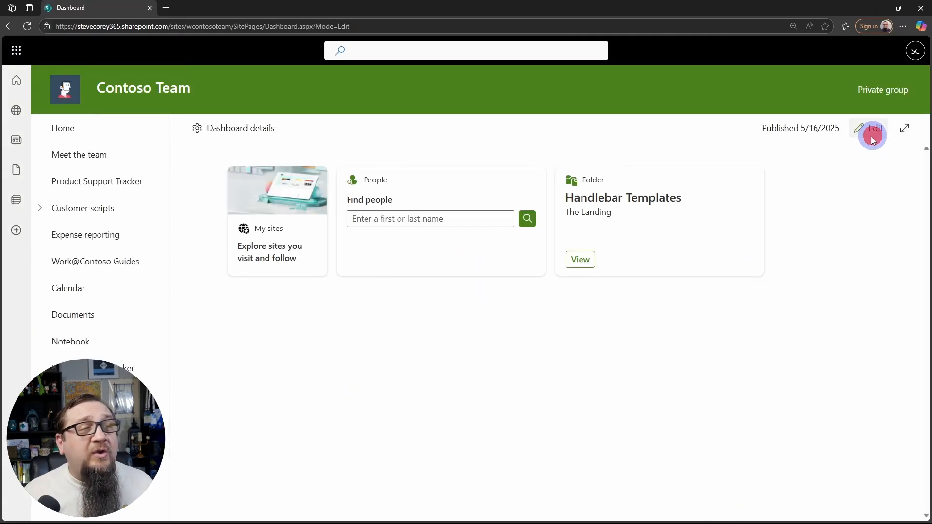